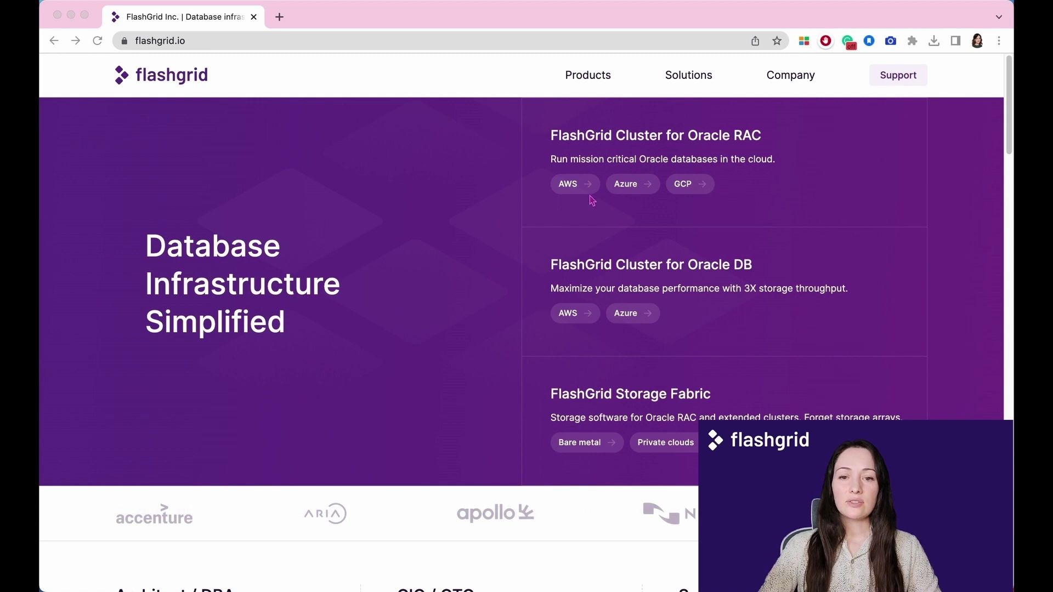
# Choose AWS under FlashGrid Cluster for Oracle RAC on the flashgrid.io homepage.
pyautogui.click(578, 189)
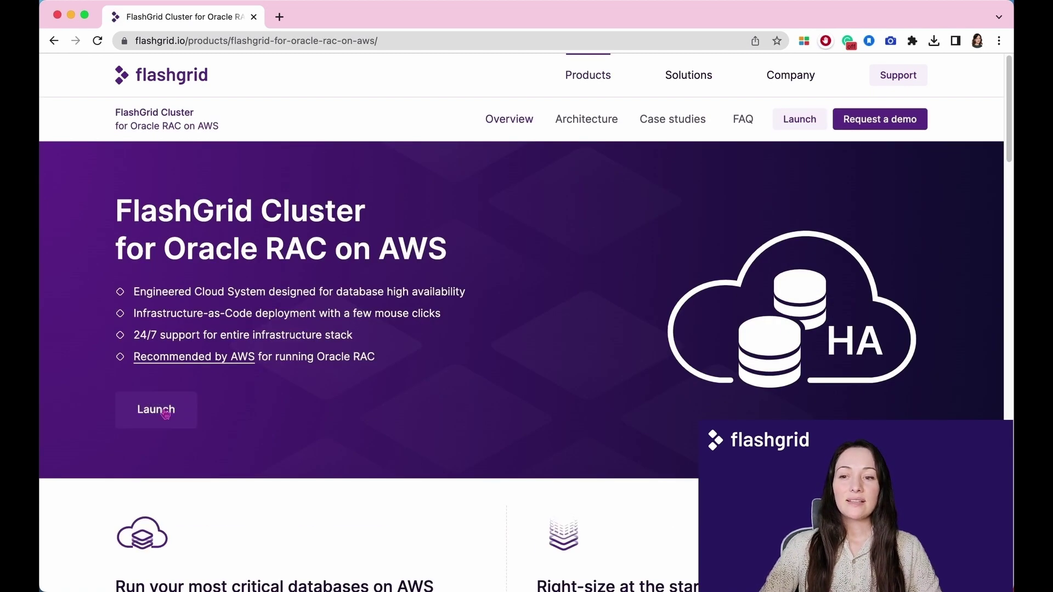
# Bring up the Launch dialog offering 2-node or 3-node RAC clusters in your AWS account.
pyautogui.click(165, 414)
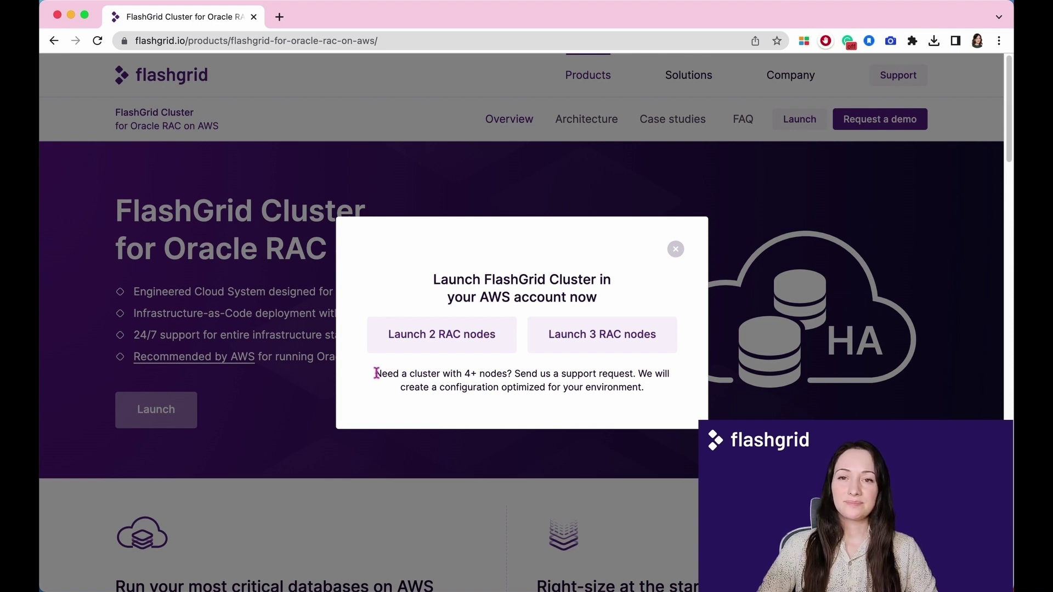
# Start the 2-node RAC wizard, keeping cluster name myrac, region us-east-1 and time zone UTC.
pyautogui.click(419, 343)
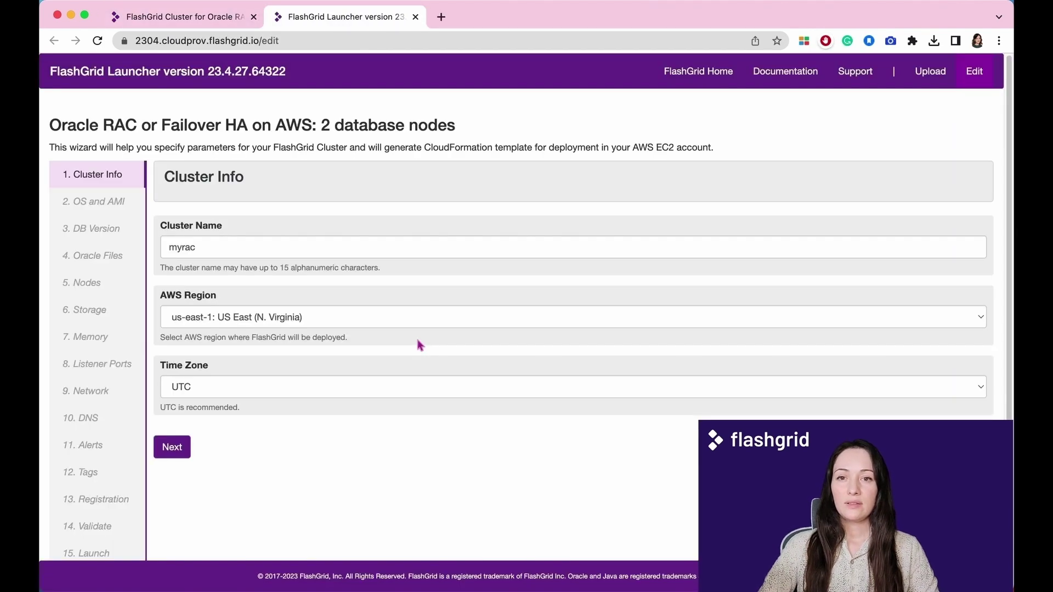
pyautogui.scroll(-1, 419, 345)
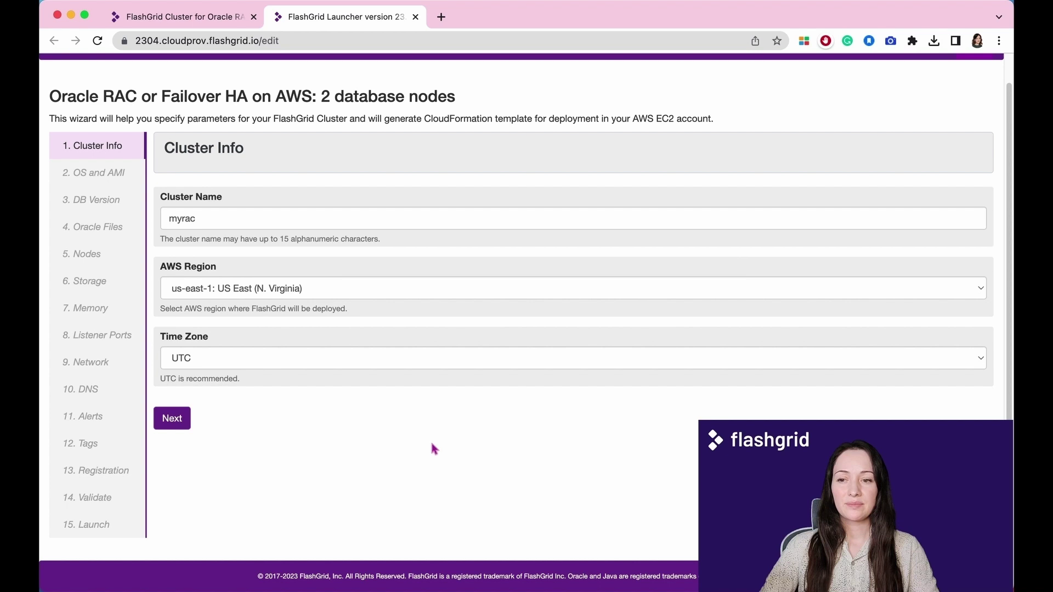
pyautogui.doubleClick(332, 223)
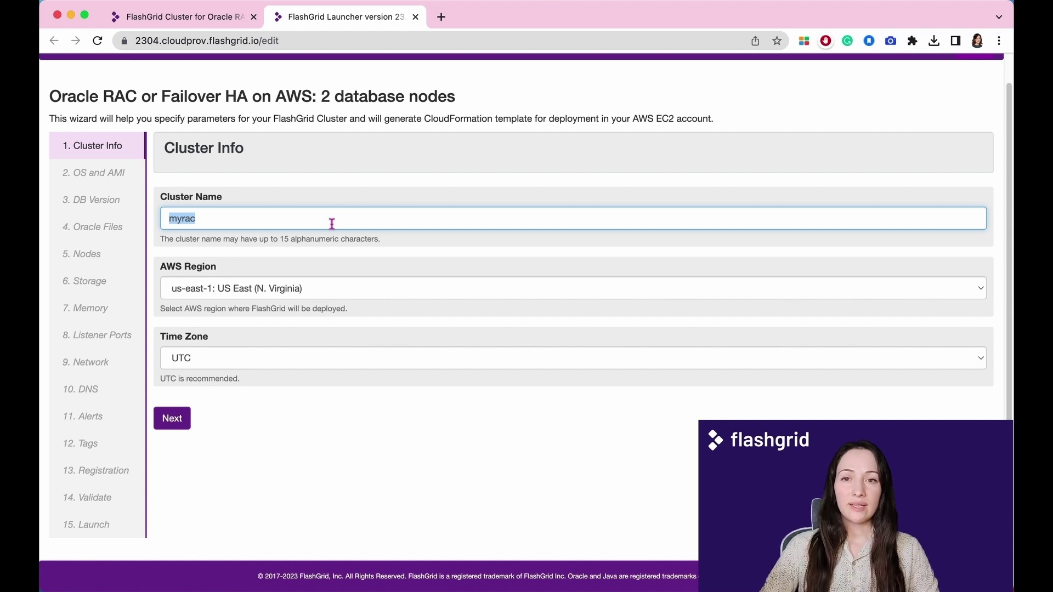
pyautogui.click(336, 288)
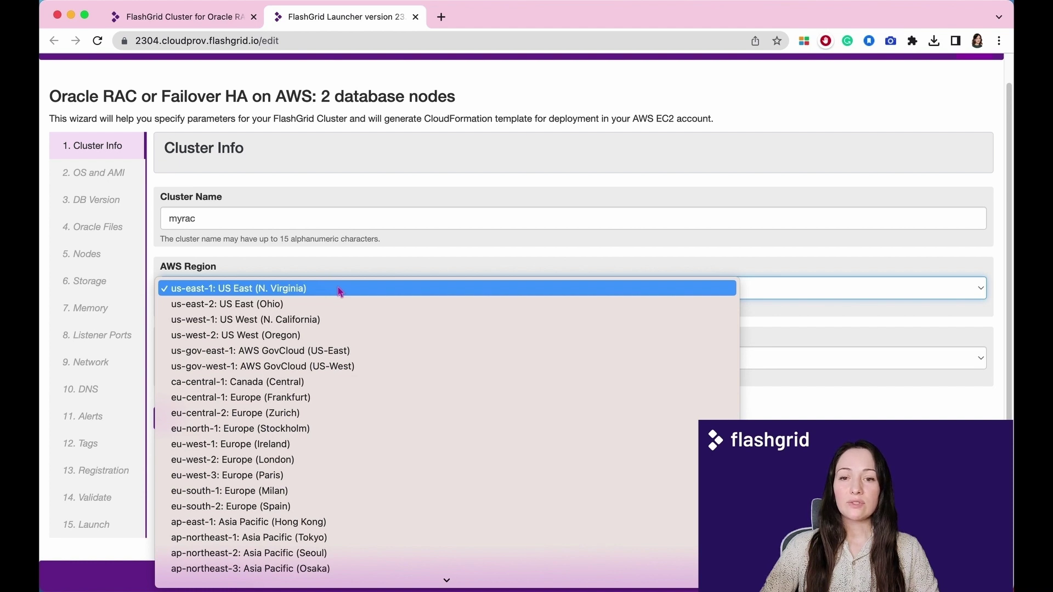
pyautogui.click(339, 289)
pyautogui.click(338, 362)
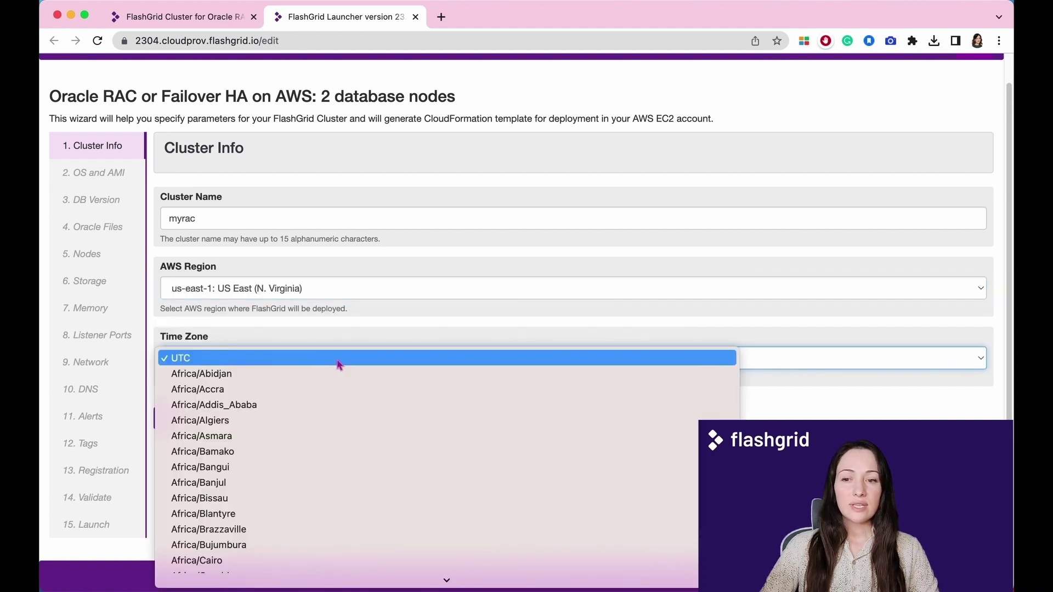
pyautogui.click(339, 363)
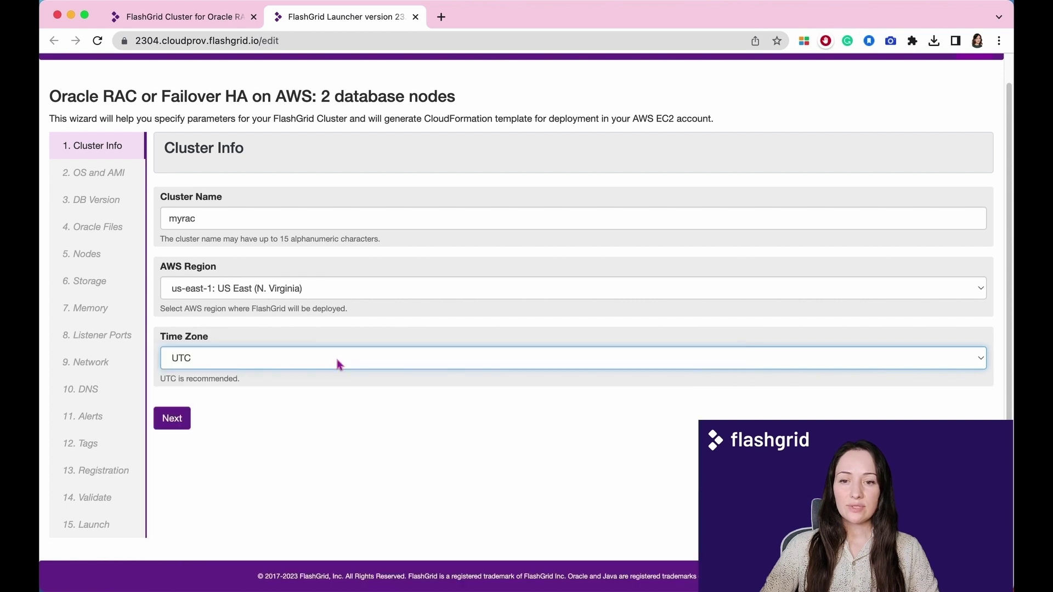
# Keep Oracle Linux 7 as the OS, confirm the Marketplace subscription, and advance to Database Version.
pyautogui.click(181, 419)
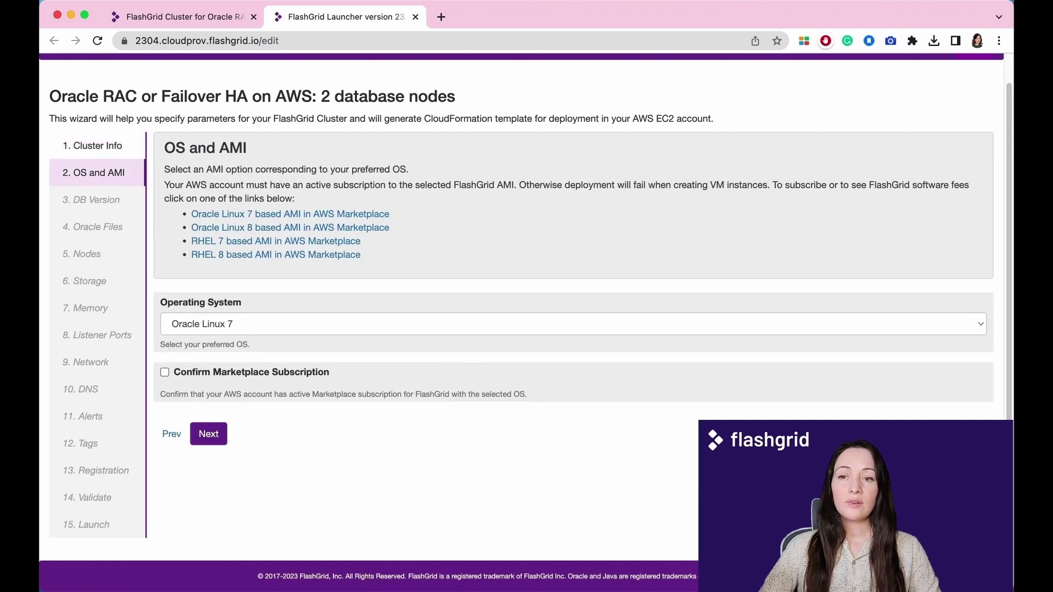
pyautogui.press('super+Tab')
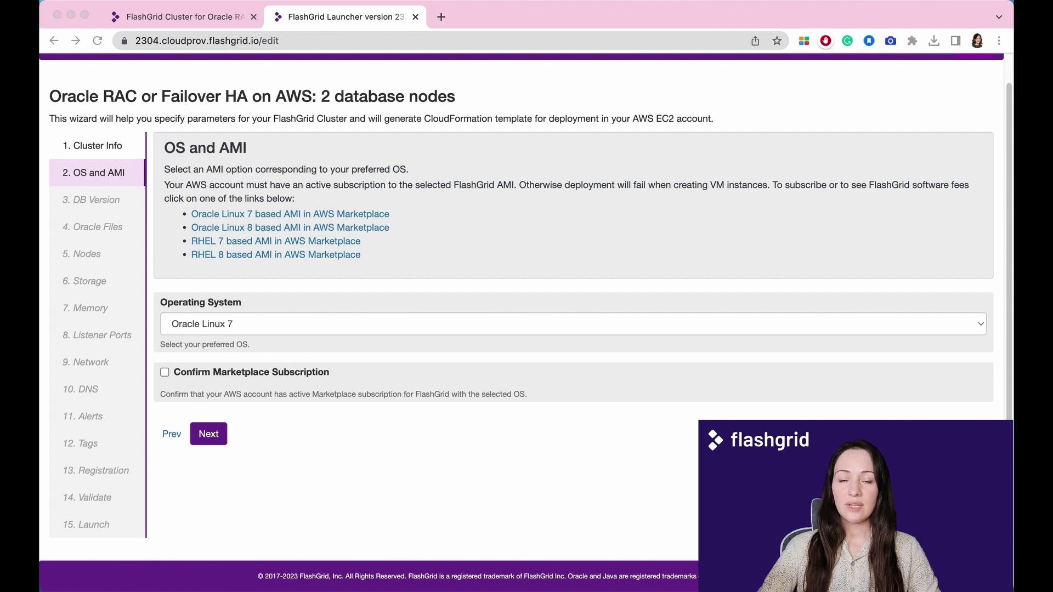
pyautogui.click(262, 329)
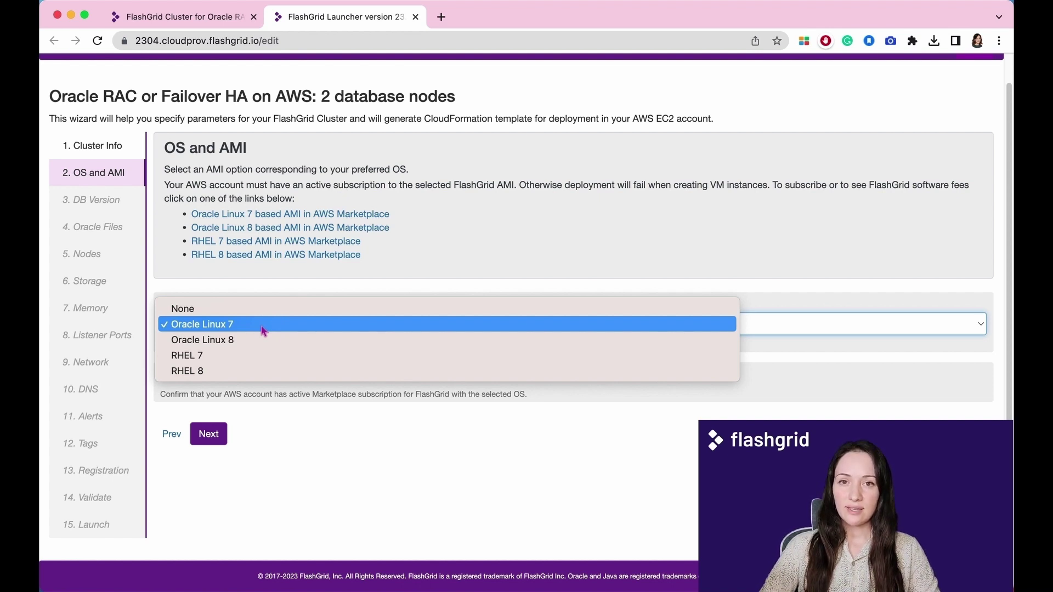
pyautogui.click(262, 325)
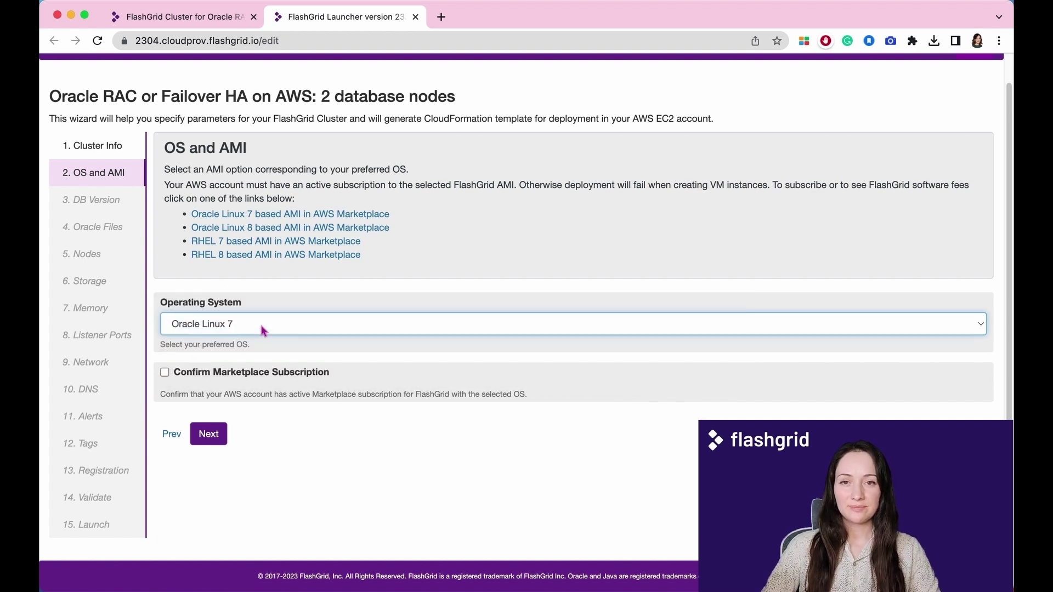
pyautogui.click(165, 374)
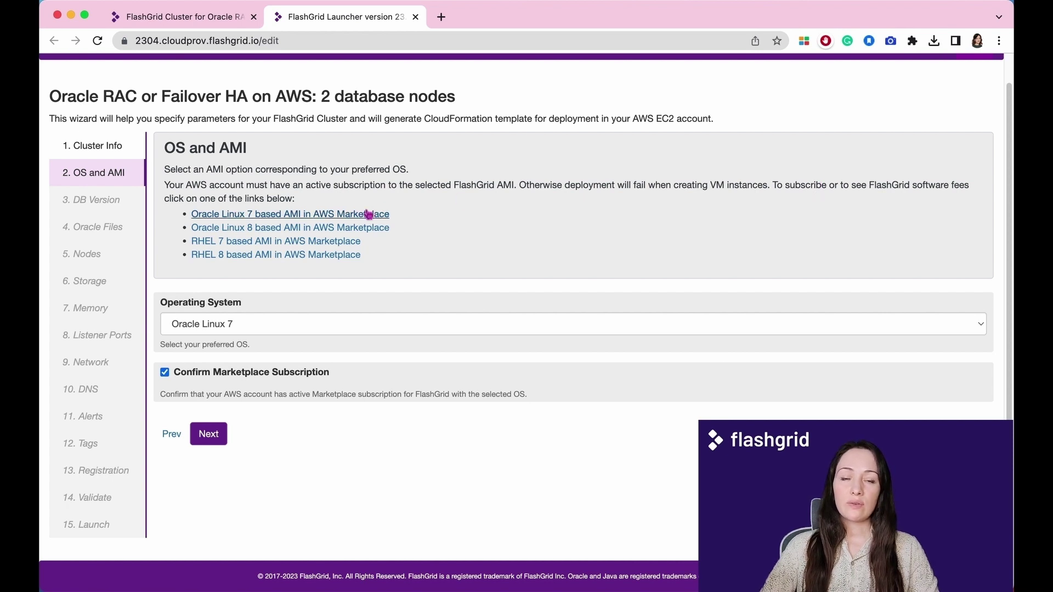
pyautogui.click(213, 440)
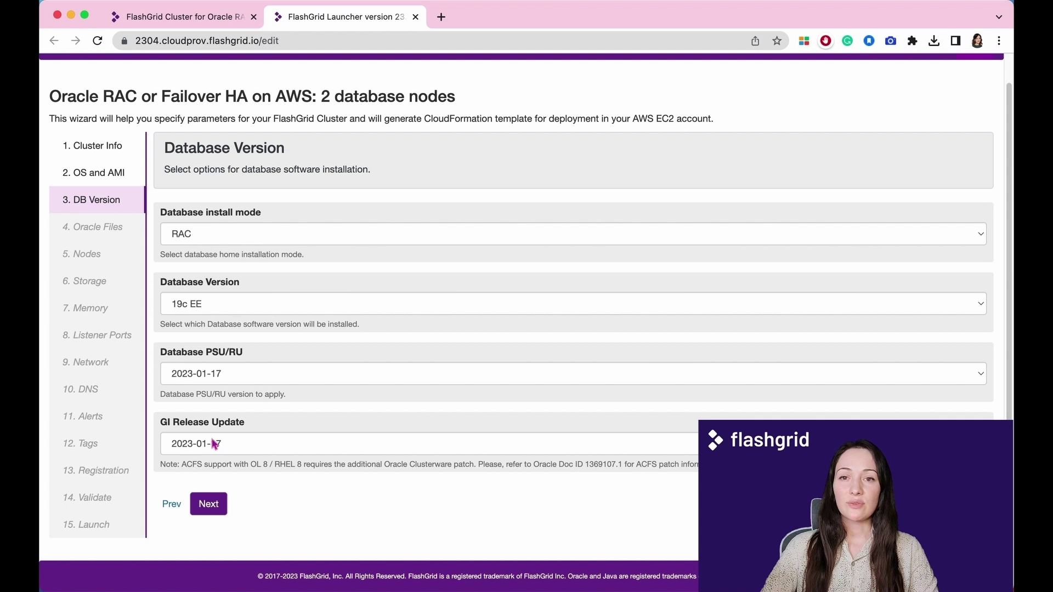
pyautogui.click(233, 244)
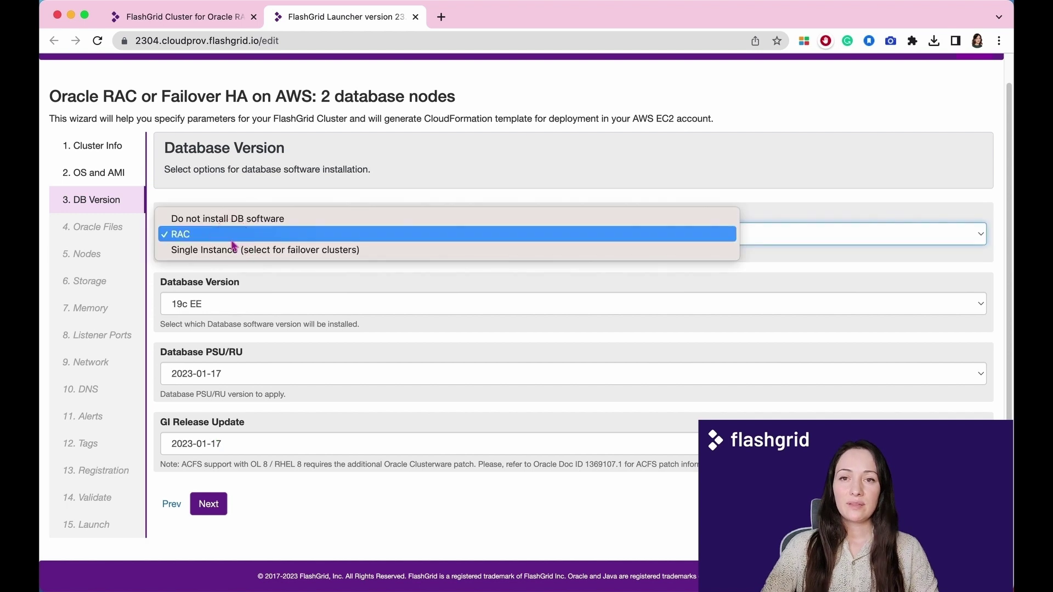
pyautogui.click(326, 236)
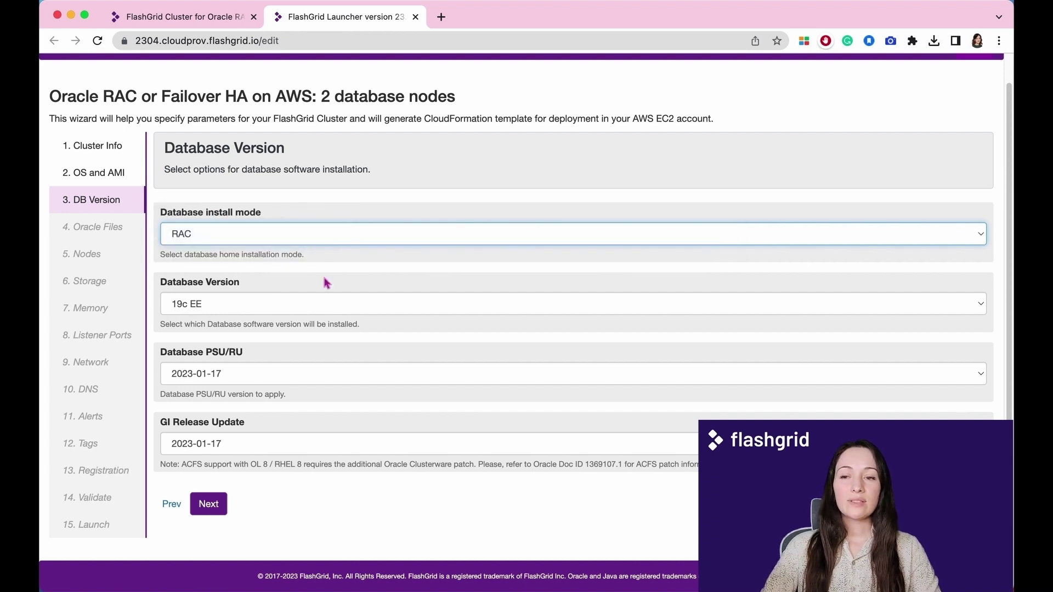
pyautogui.click(324, 303)
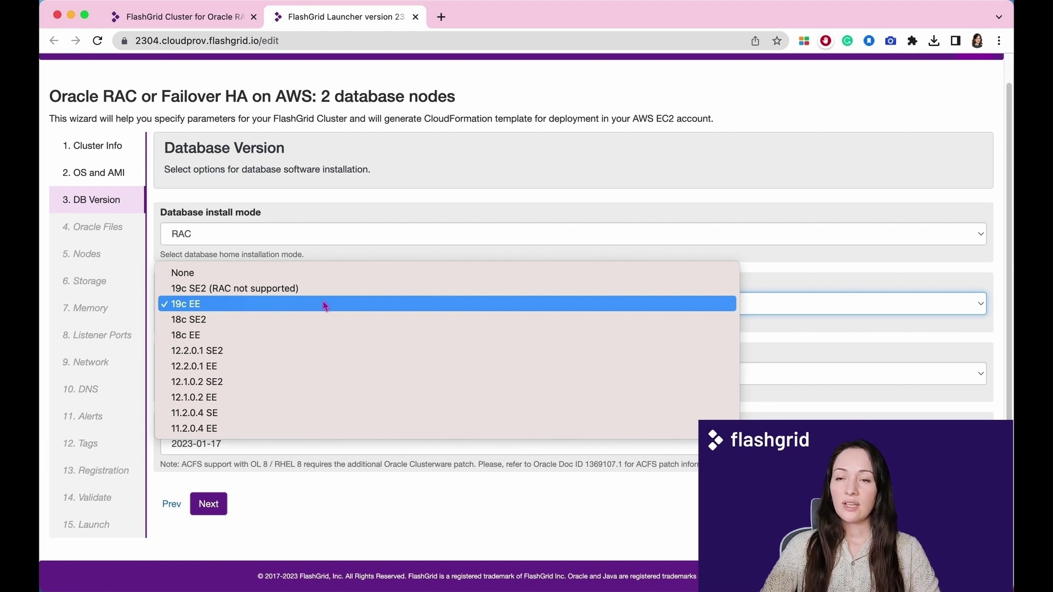
pyautogui.click(323, 302)
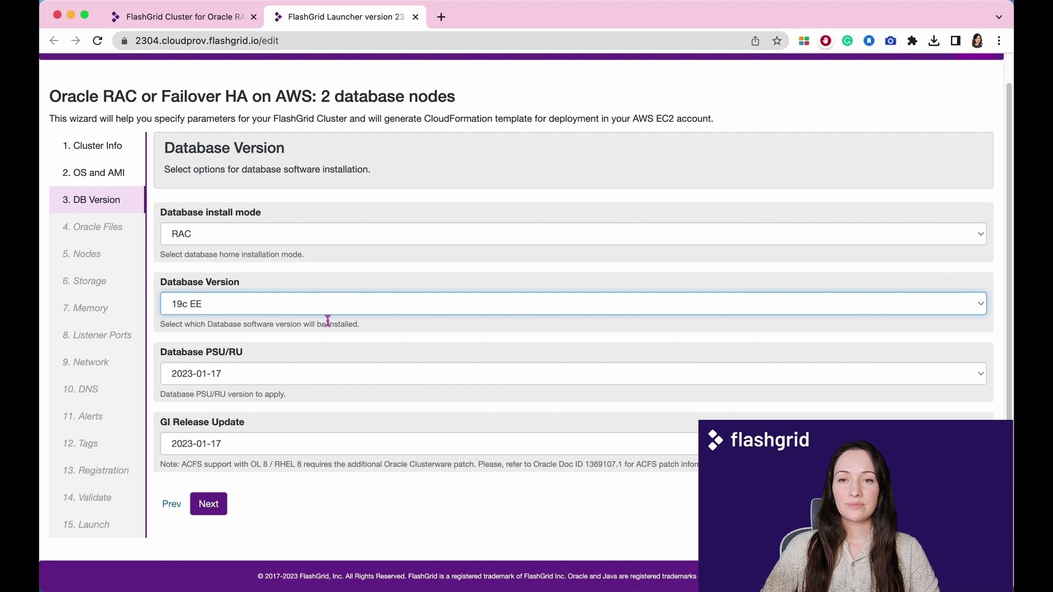
pyautogui.click(328, 383)
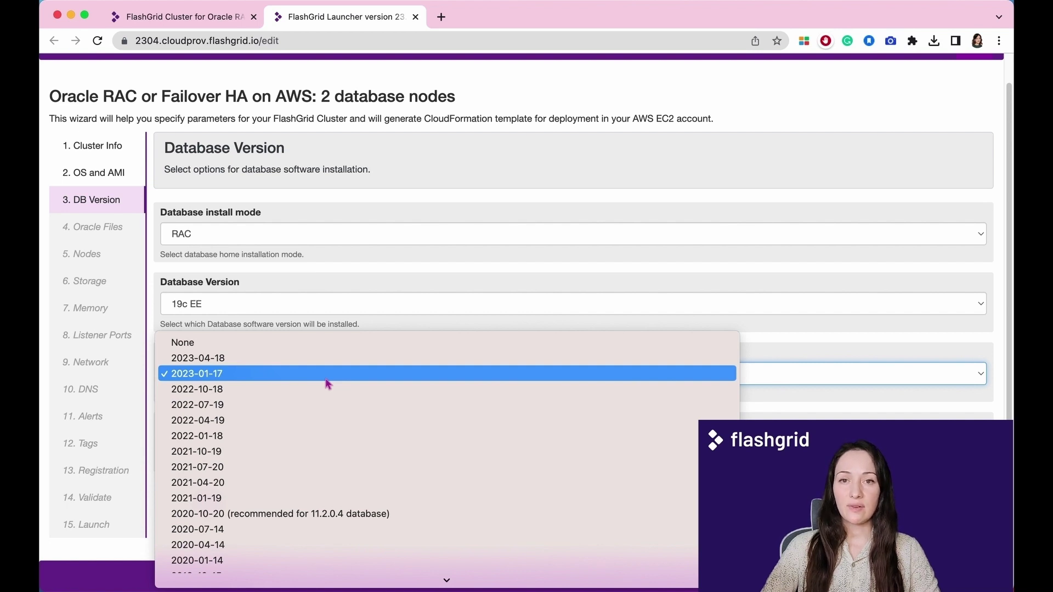
pyautogui.click(326, 378)
pyautogui.tripleClick(277, 464)
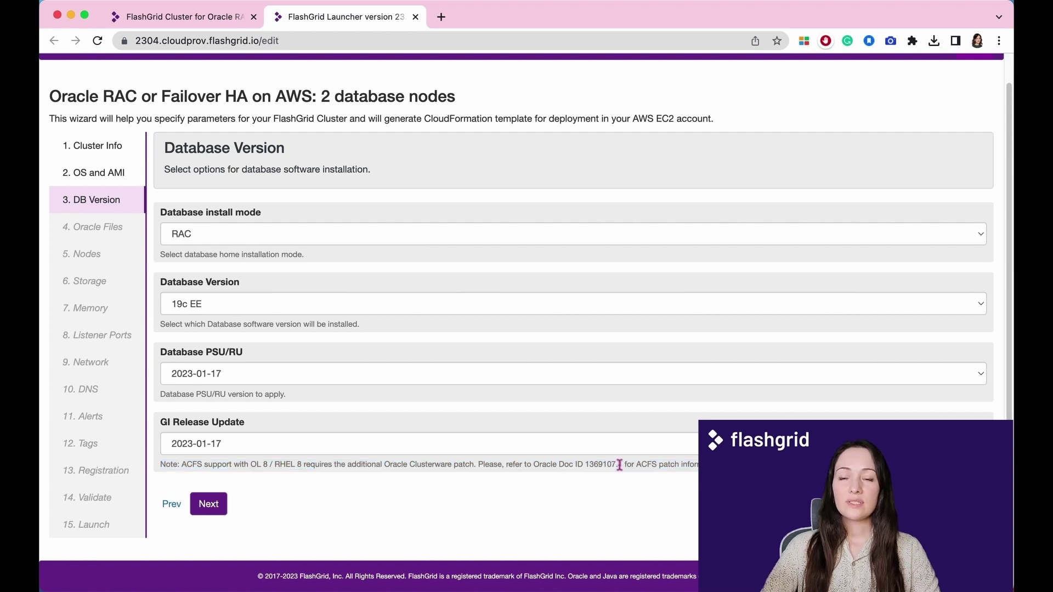
pyautogui.moveTo(624, 465); pyautogui.dragTo(535, 466)
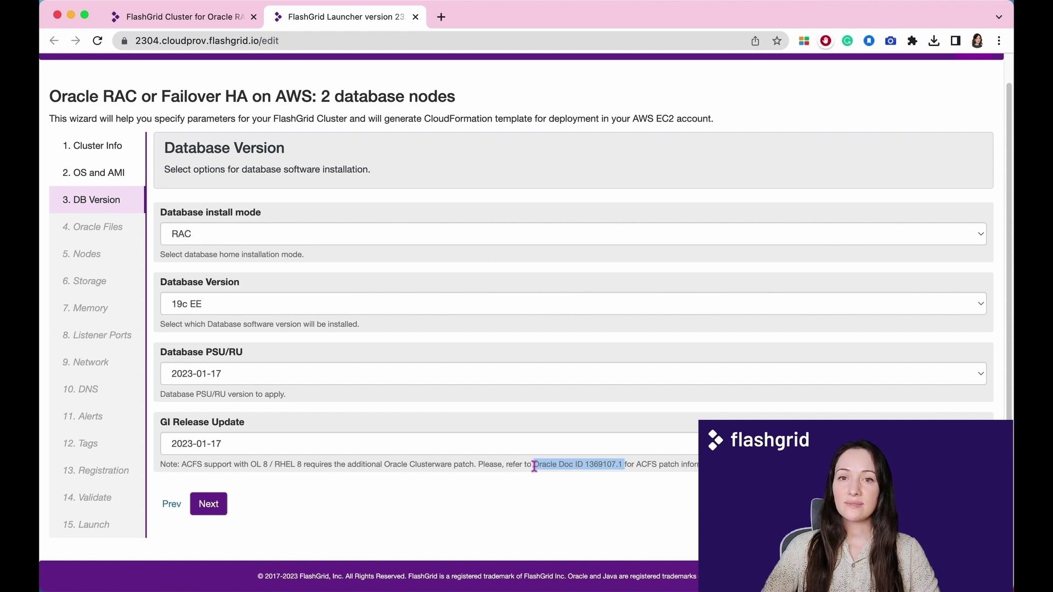
# Advance to the Oracle Files step and open the 'Uploading Oracle Installation Files to S3' article.
pyautogui.click(209, 505)
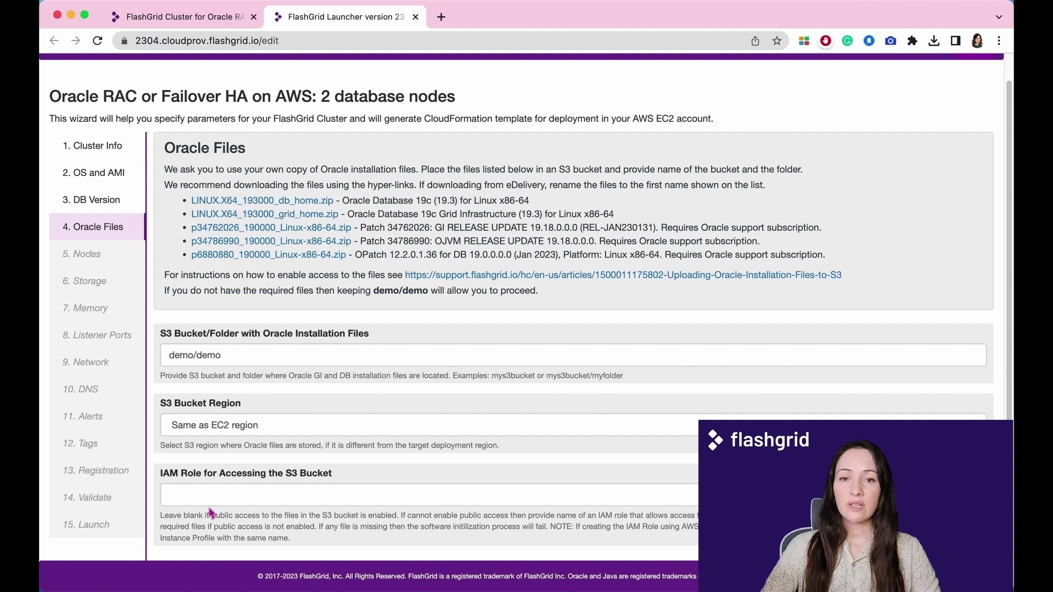
pyautogui.scroll(-1, 210, 513)
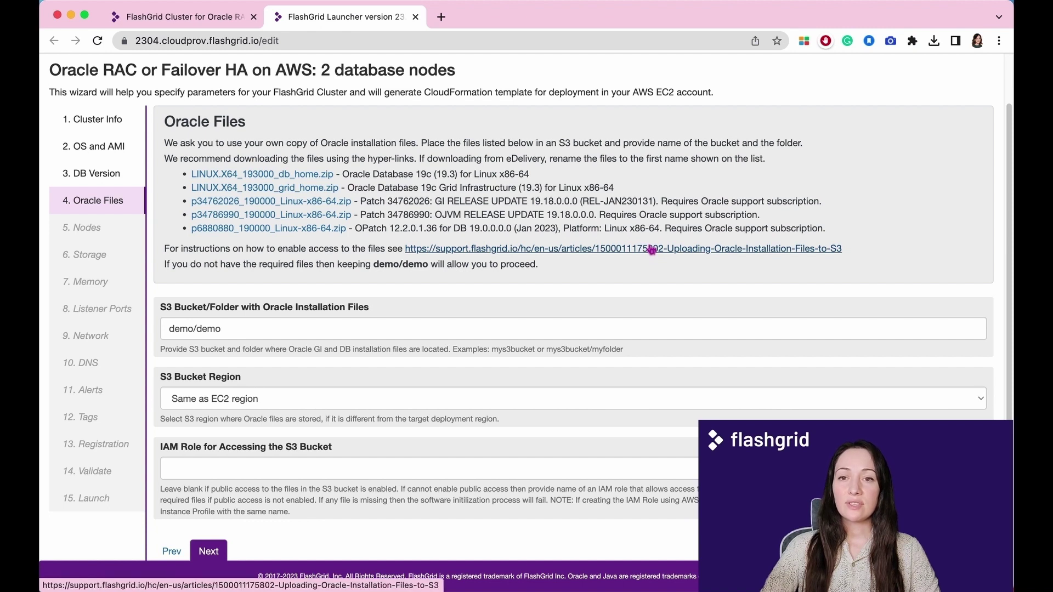
pyautogui.click(651, 249)
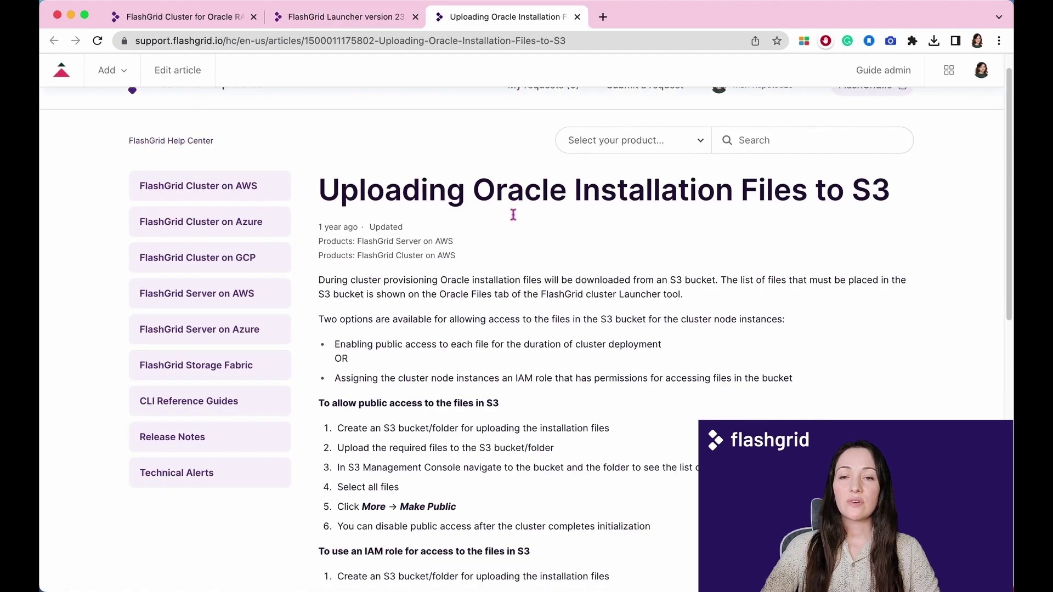
# Skim the S3 upload article, then switch back to the FlashGrid Launcher tab.
pyautogui.scroll(-3, 516, 221)
pyautogui.click(346, 17)
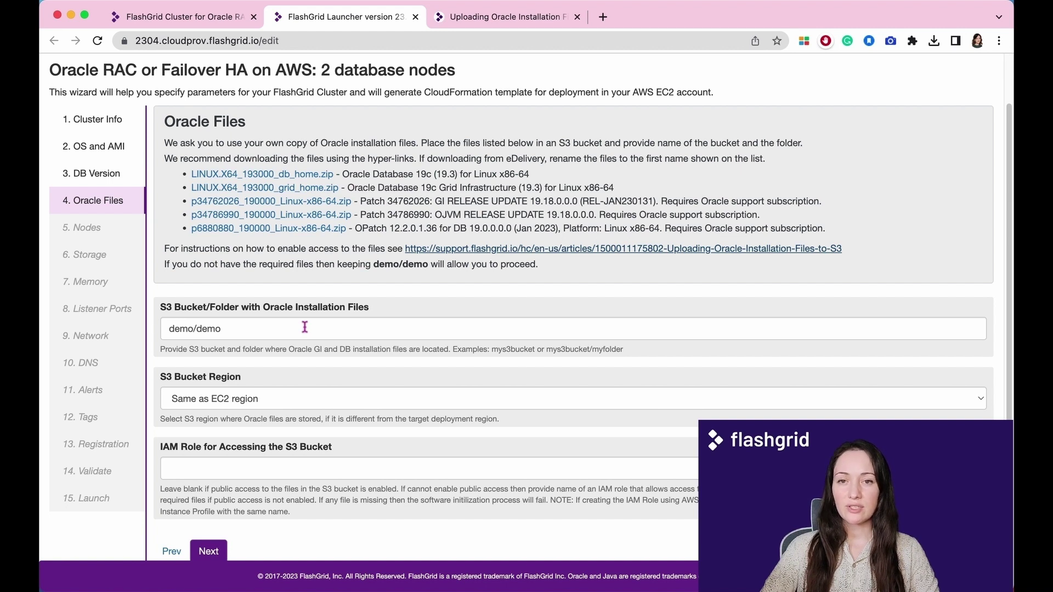
# Keep S3 bucket/folder demo/demo with region 'Same as EC2 region', checking the article's instance profile note.
pyautogui.click(305, 401)
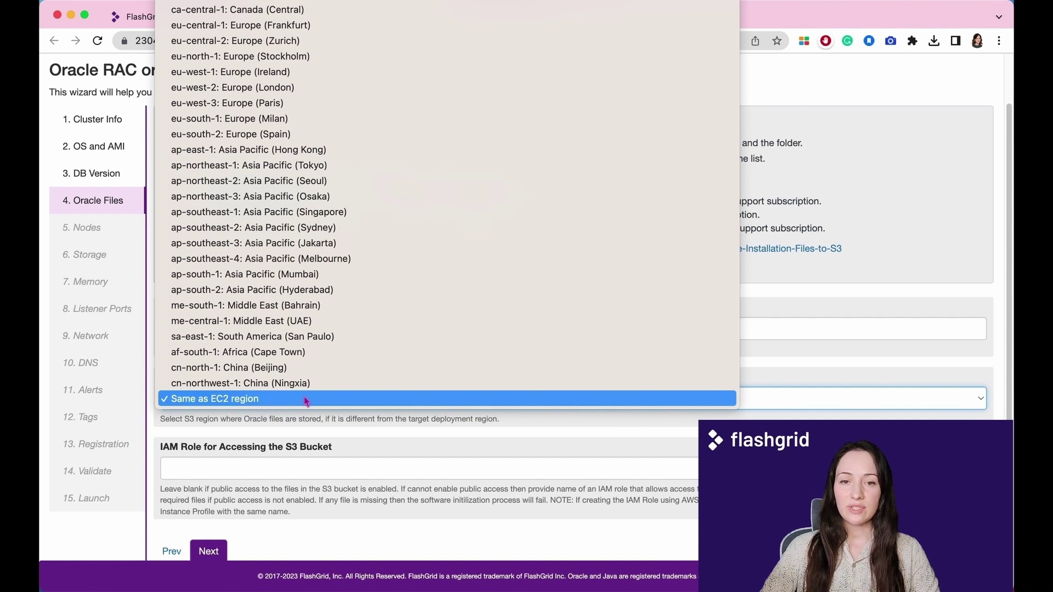
pyautogui.click(305, 400)
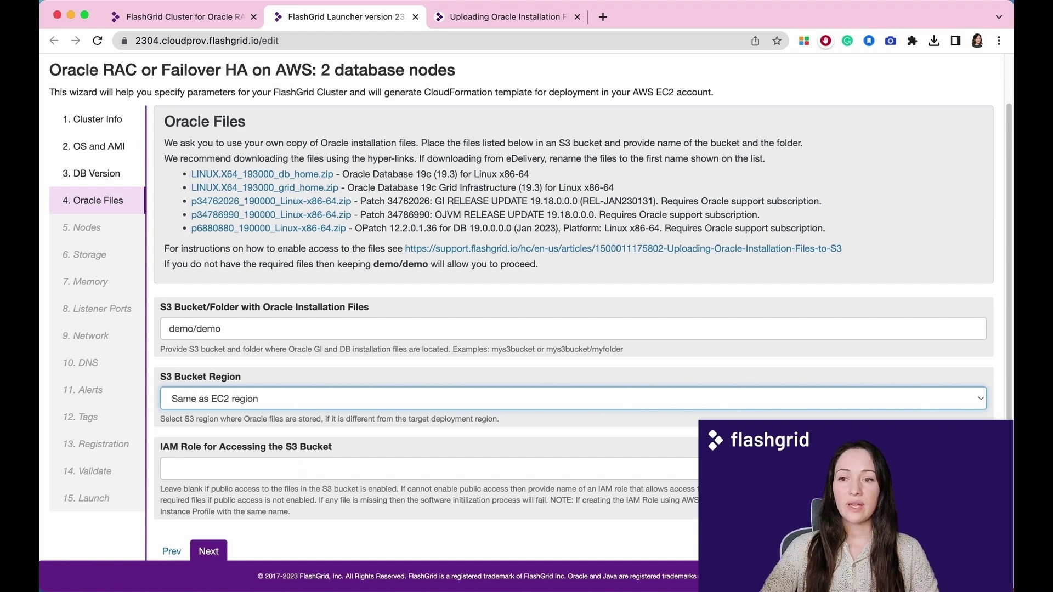
pyautogui.press('super+Tab')
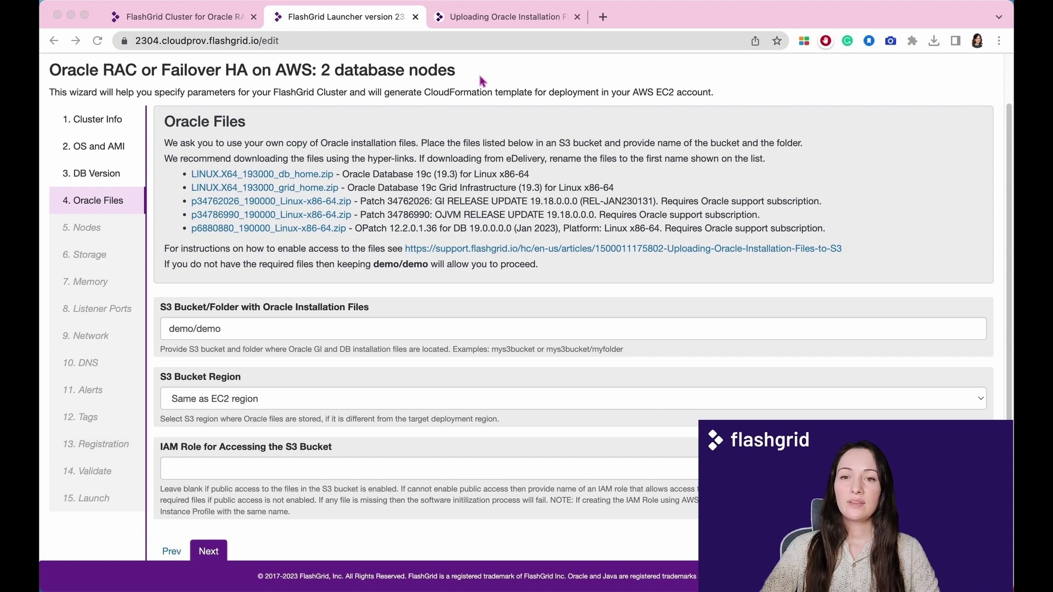
pyautogui.click(488, 21)
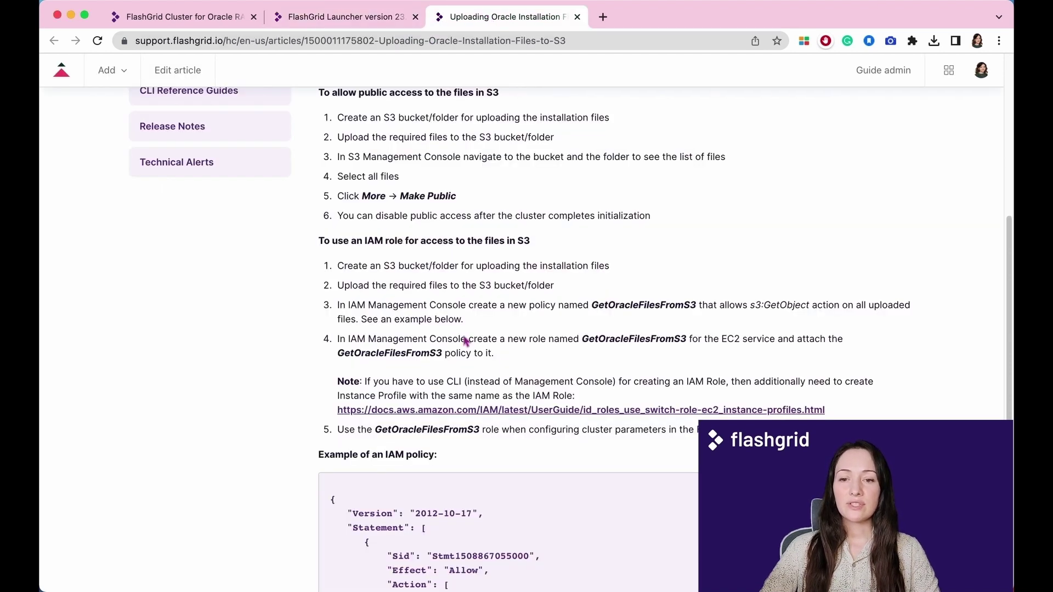
pyautogui.moveTo(847, 412); pyautogui.dragTo(323, 394)
pyautogui.hotkey('ctrl', 'shift', 'Tab')
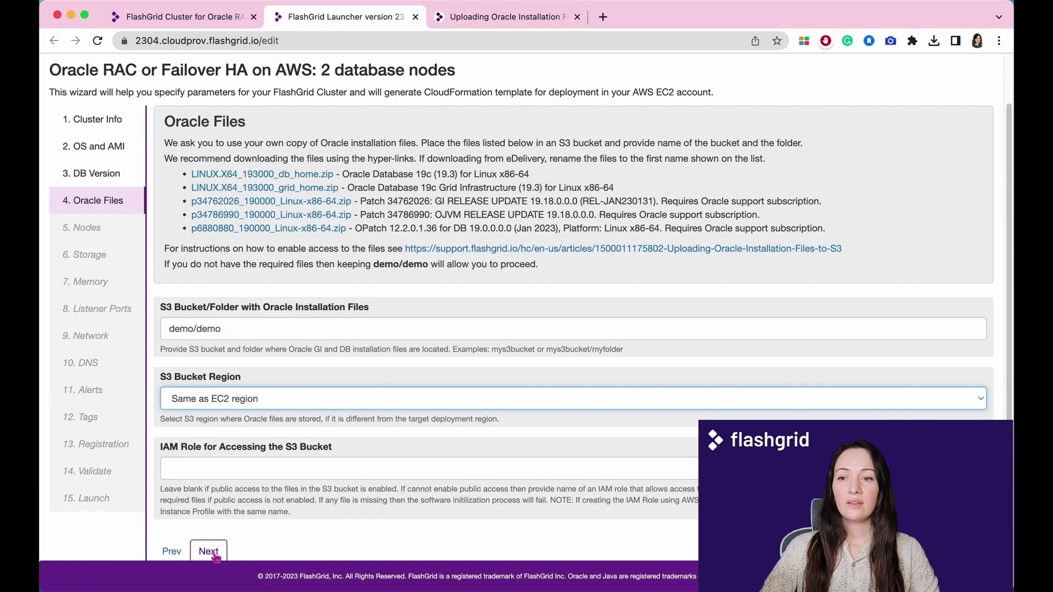
# Advance to the Nodes step and open the 'Learn more' article on availability zone assignment.
pyautogui.click(211, 557)
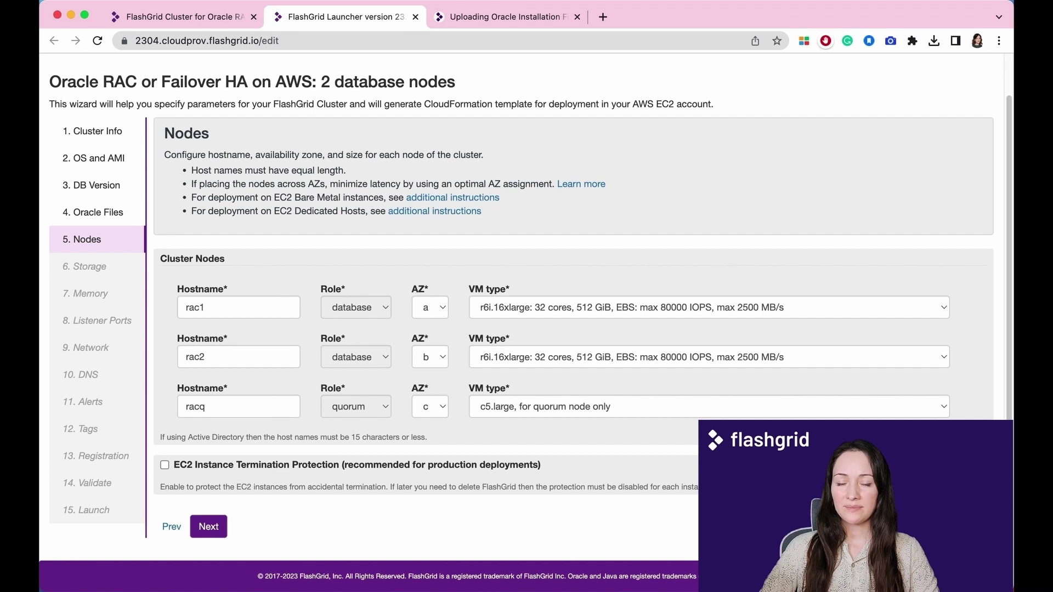
pyautogui.keyDown('super'); pyautogui.click(597, 186); pyautogui.keyUp('super')
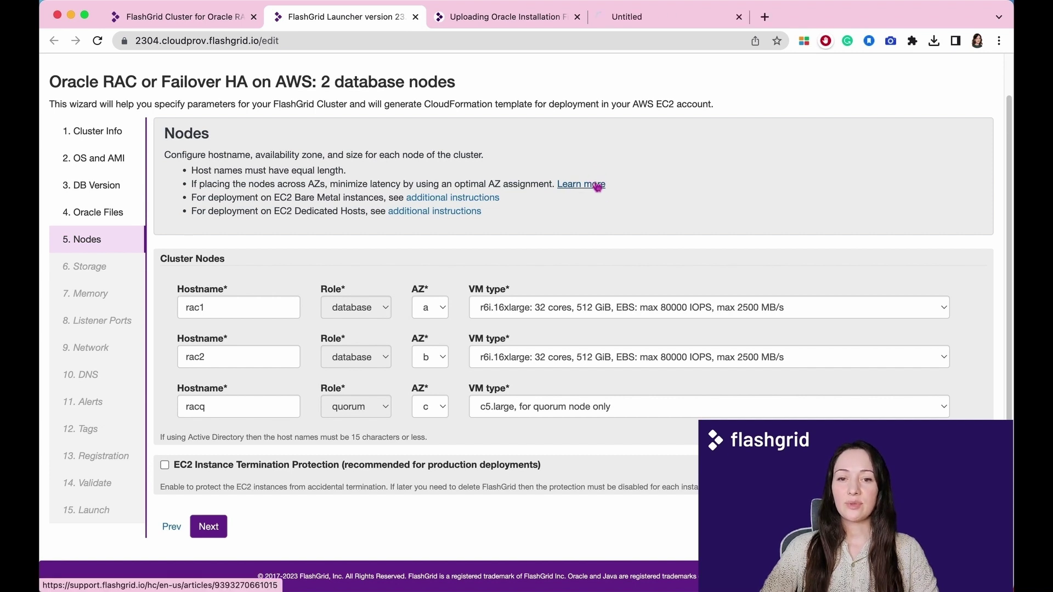
# Read the Selecting Availability Zones article's latency guidance and us-west-2 zone-ID mapping table.
pyautogui.click(641, 17)
pyautogui.scroll(-3, 632, 226)
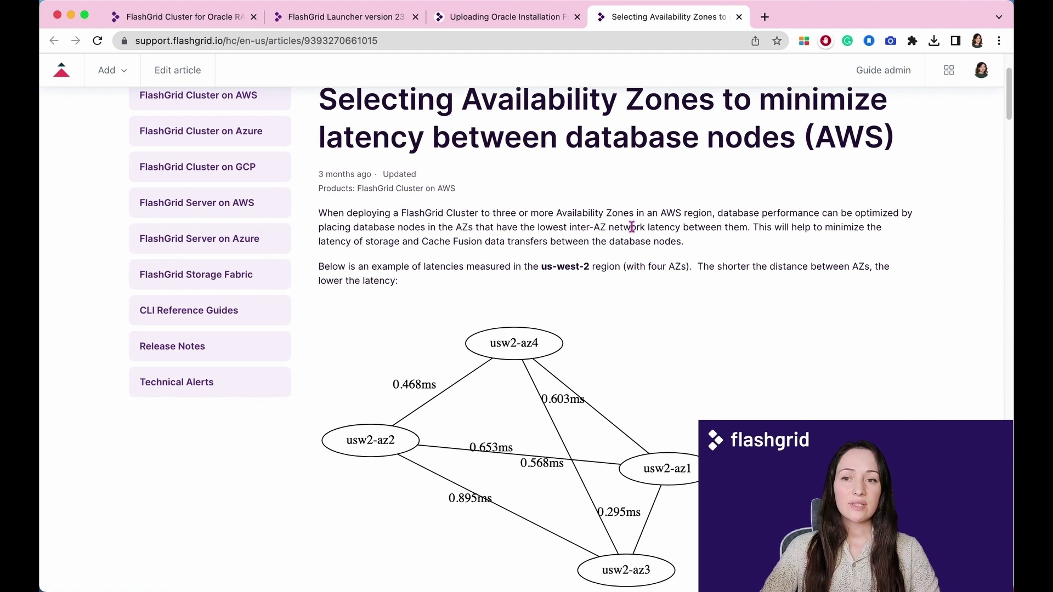
pyautogui.scroll(-1, 631, 226)
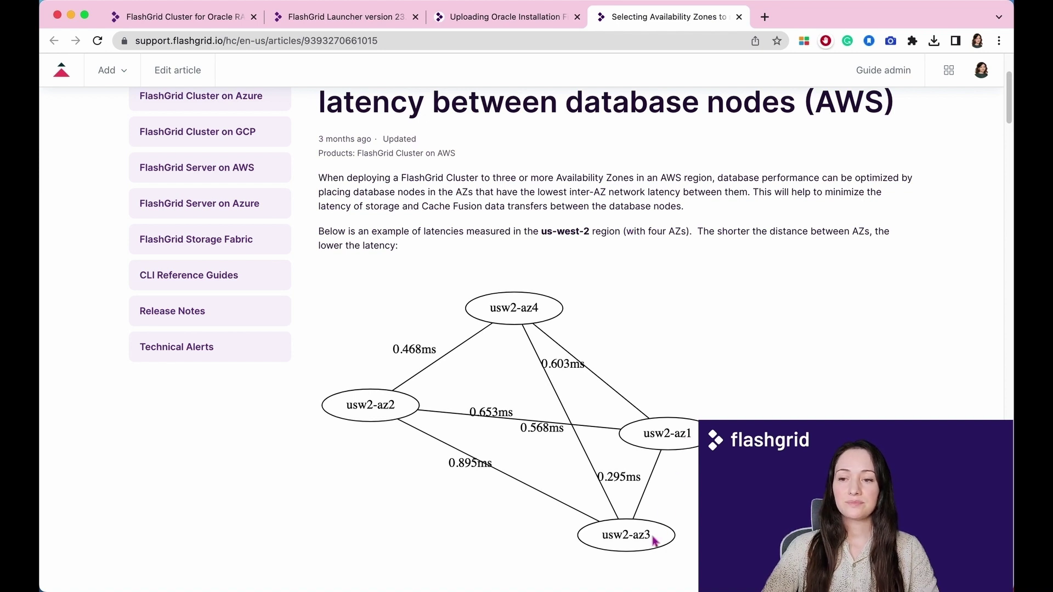
pyautogui.scroll(-8, 652, 537)
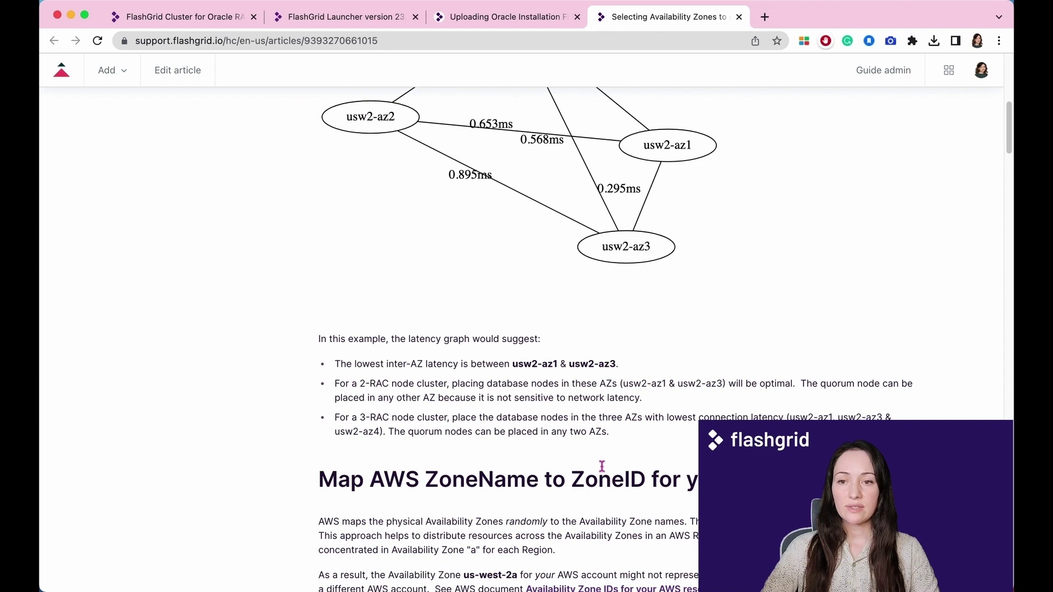
pyautogui.moveTo(620, 365); pyautogui.dragTo(325, 372)
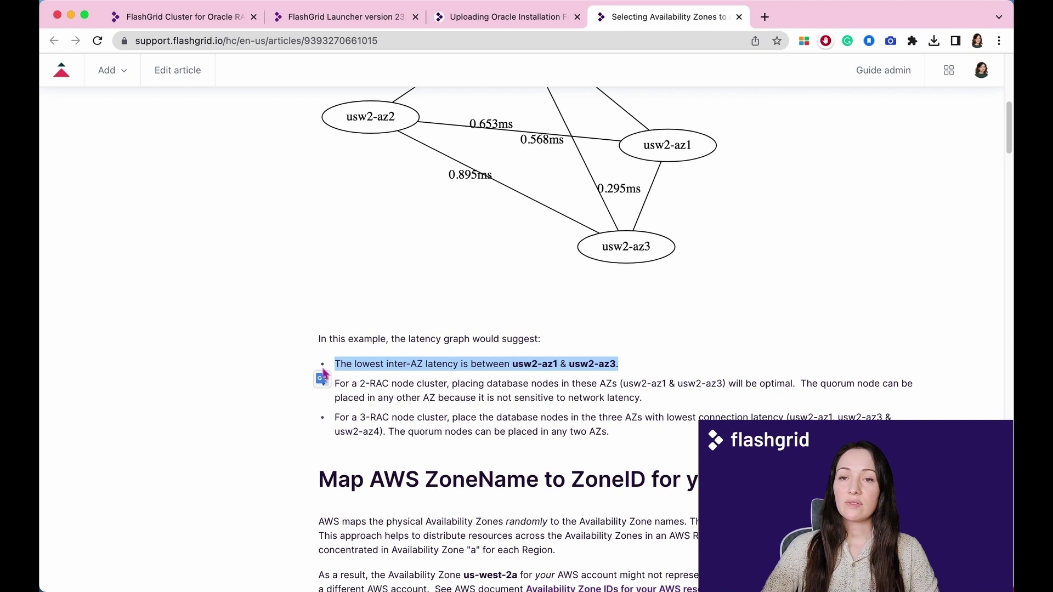
pyautogui.click(242, 352)
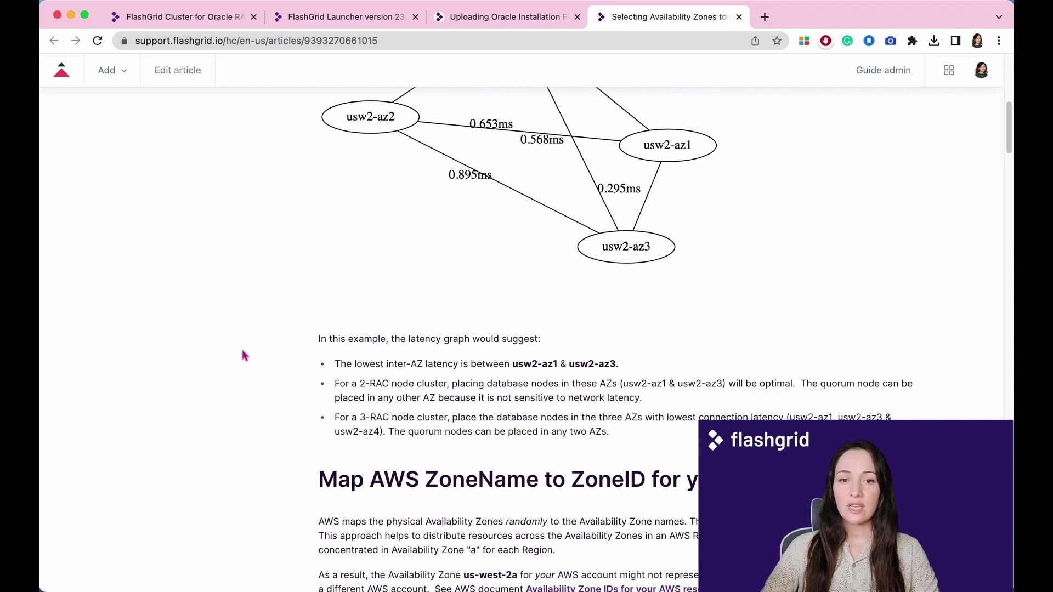
pyautogui.scroll(-5, 503, 412)
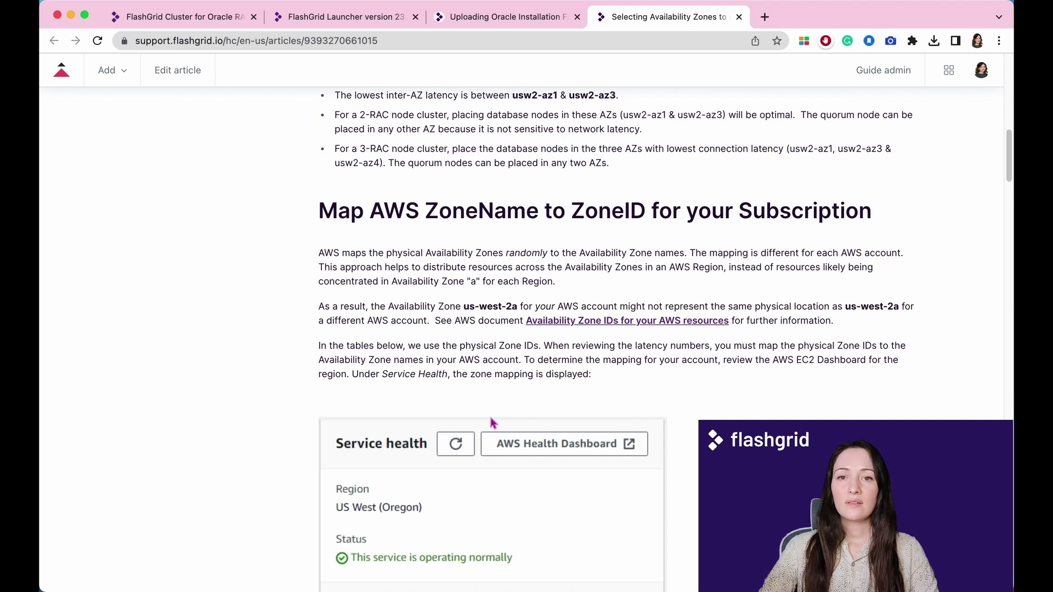
pyautogui.scroll(-10, 492, 420)
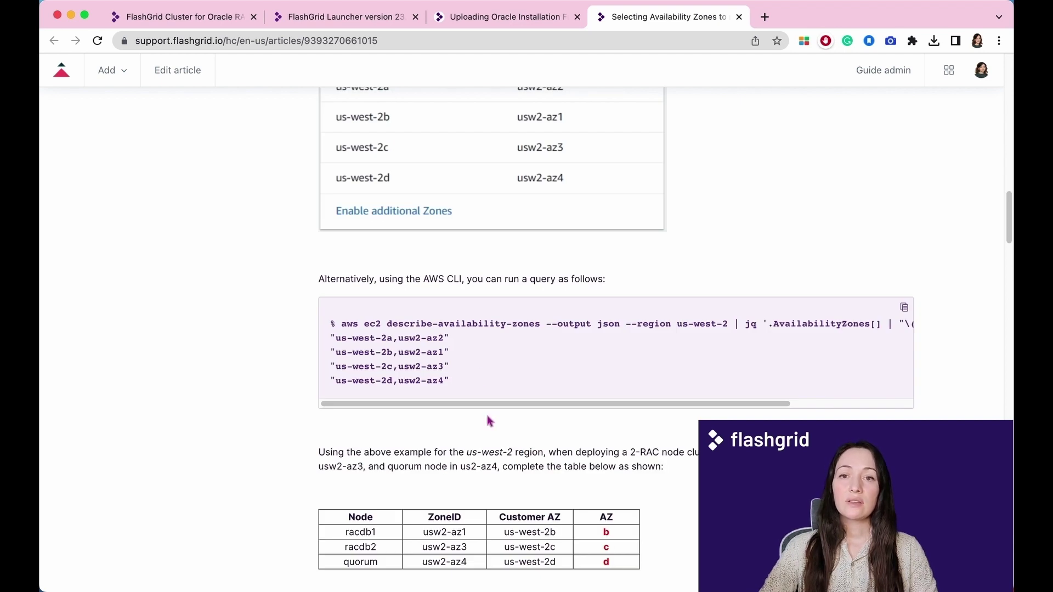
pyautogui.click(340, 17)
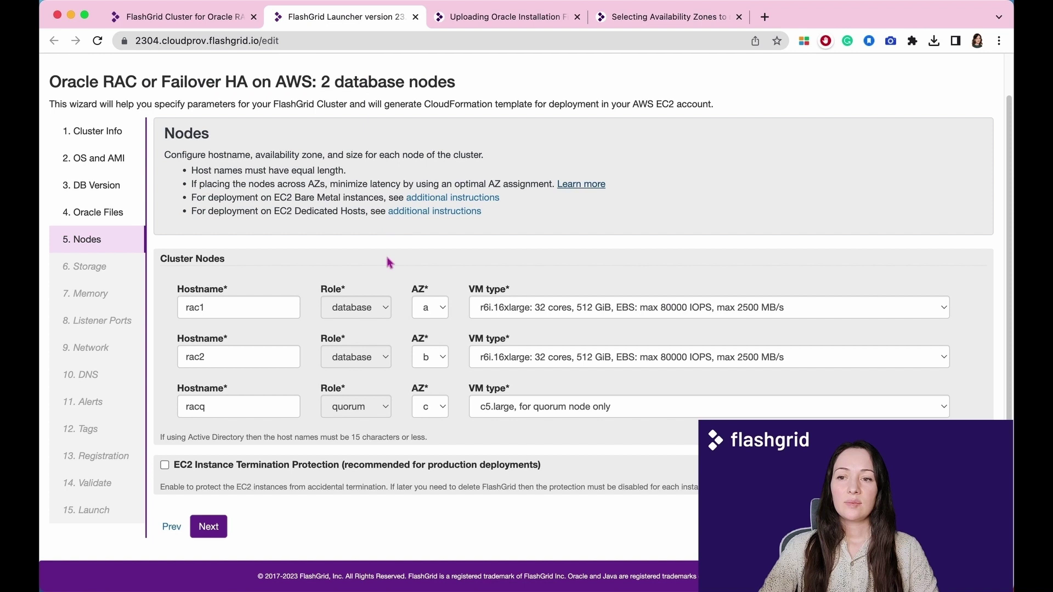
pyautogui.click(425, 308)
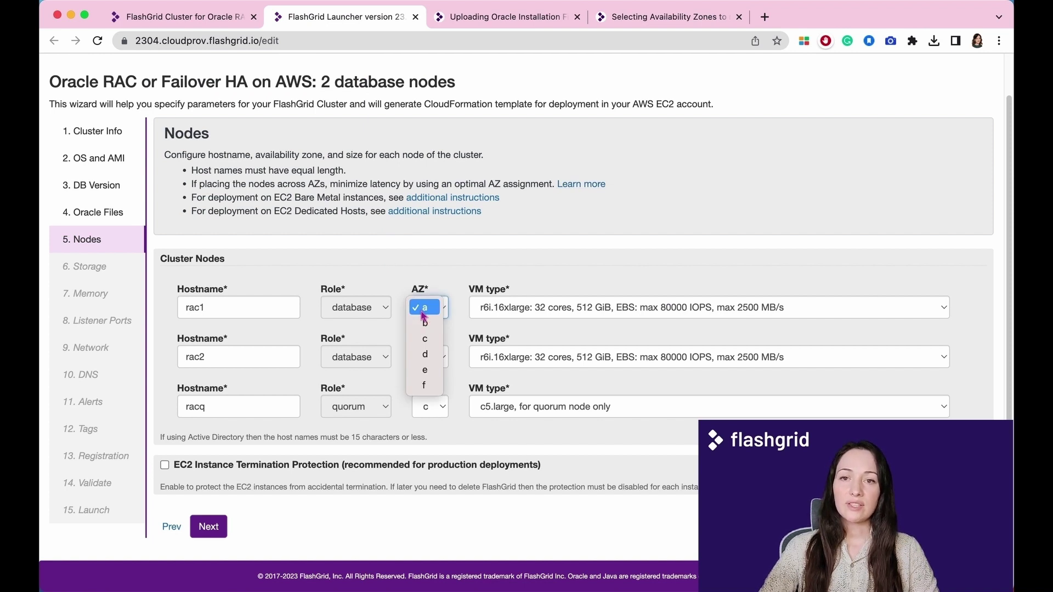
pyautogui.click(424, 310)
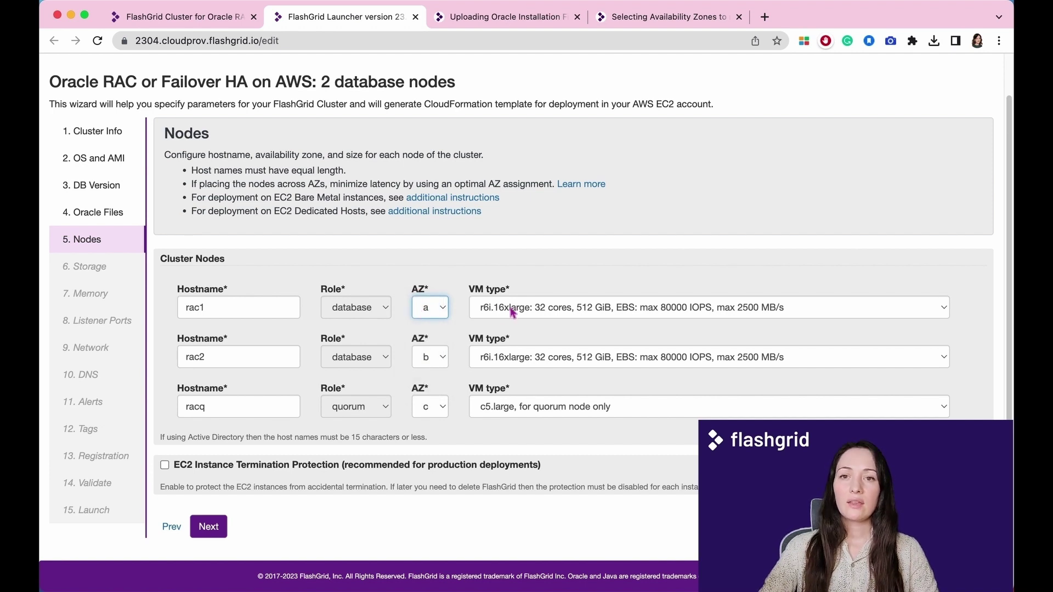
pyautogui.click(510, 311)
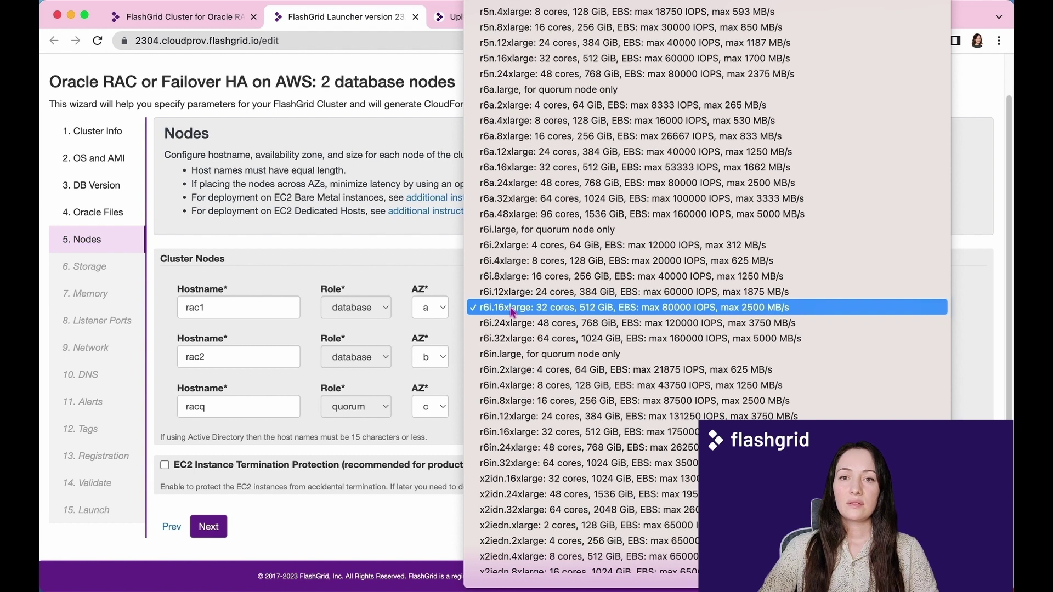
pyautogui.click(628, 308)
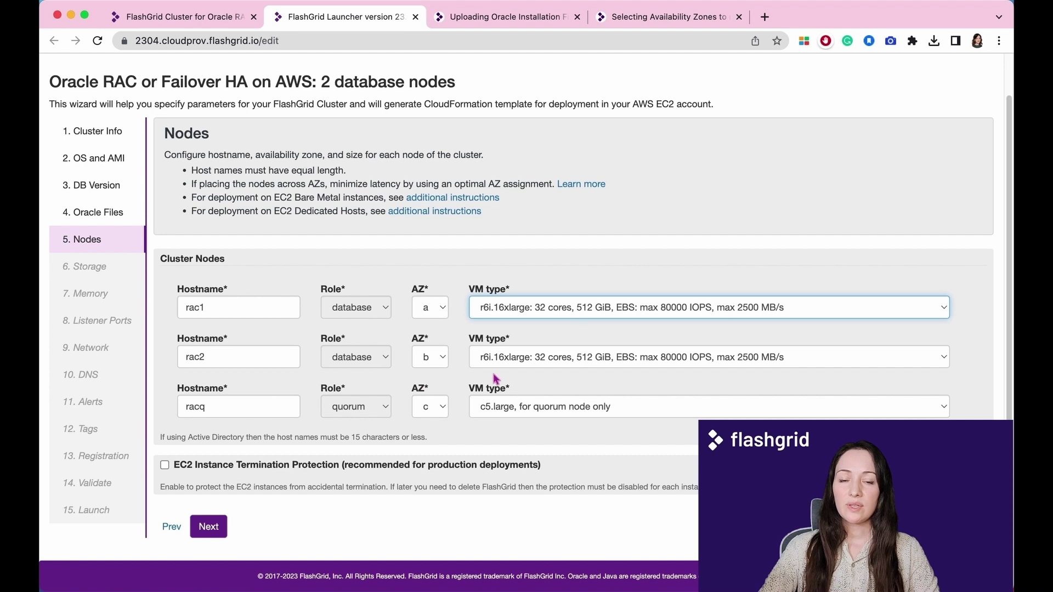
pyautogui.click(508, 359)
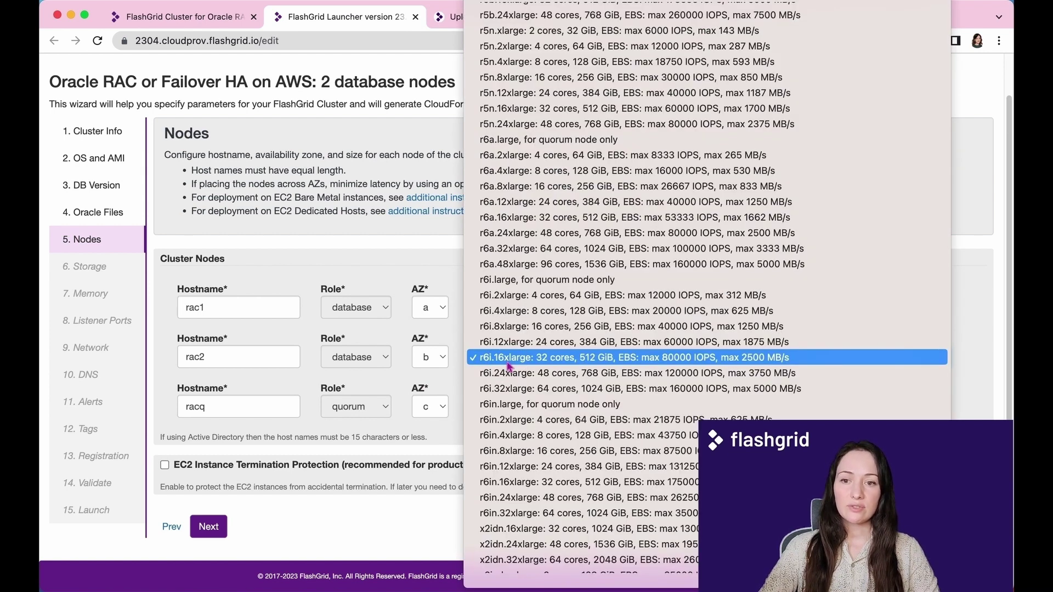
pyautogui.click(507, 362)
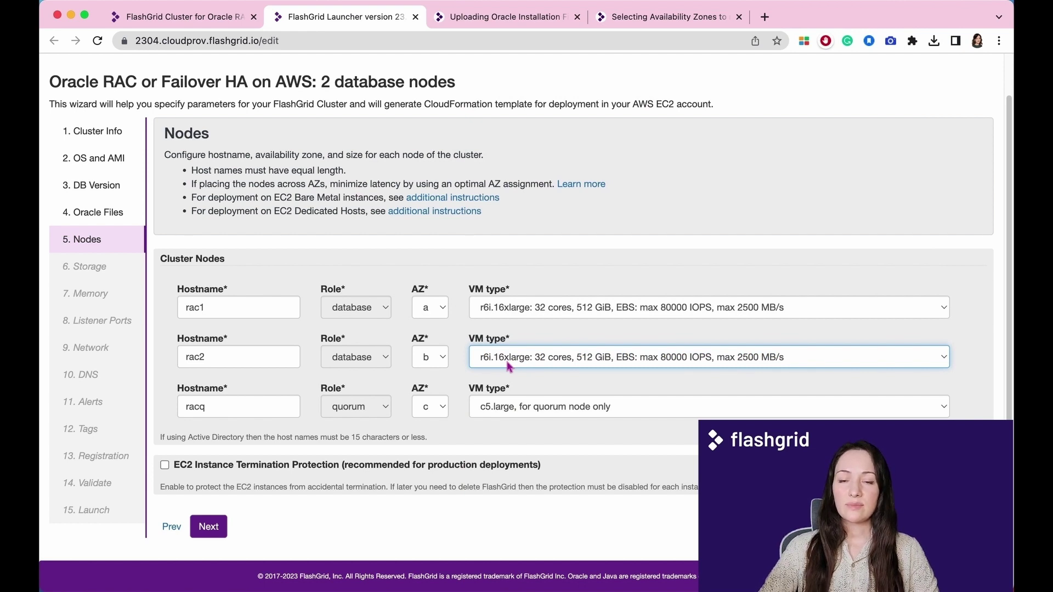
pyautogui.click(569, 411)
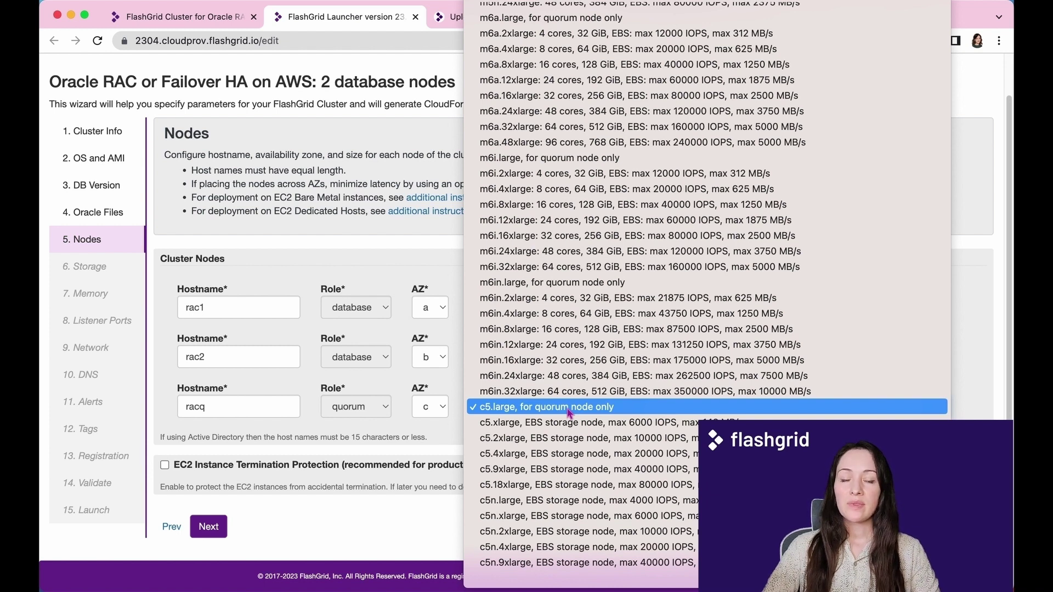
pyautogui.click(569, 412)
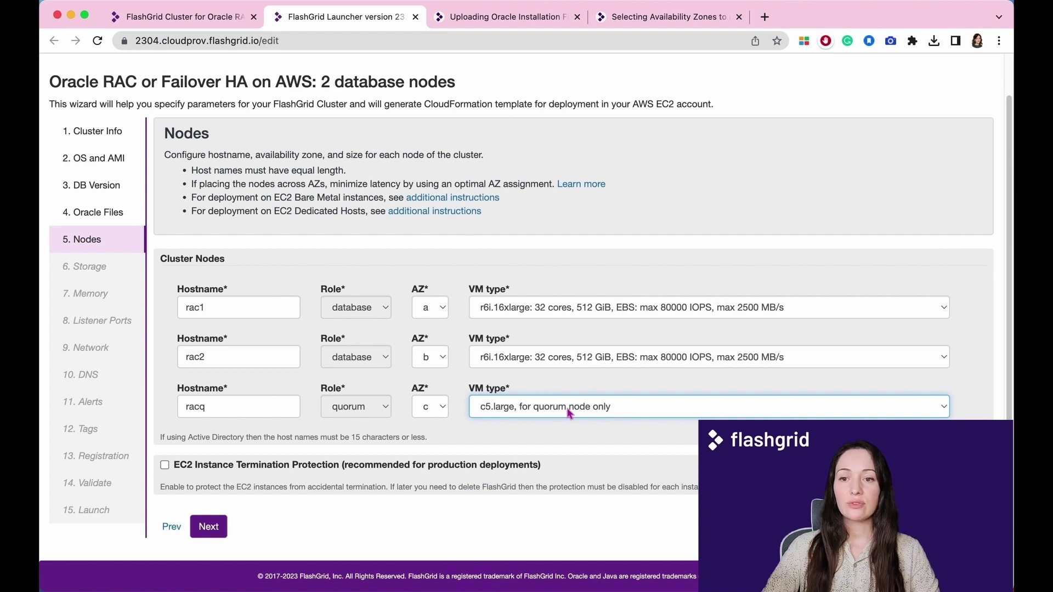
pyautogui.moveTo(486, 213); pyautogui.dragTo(182, 202)
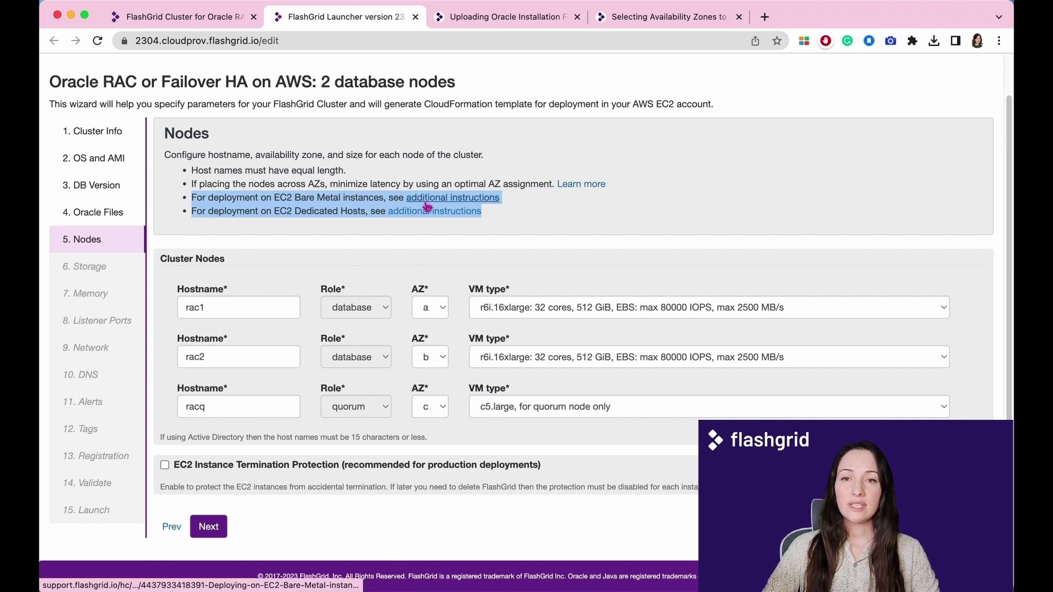
# Enable EC2 Instance Termination Protection and advance to the Storage step.
pyautogui.click(365, 484)
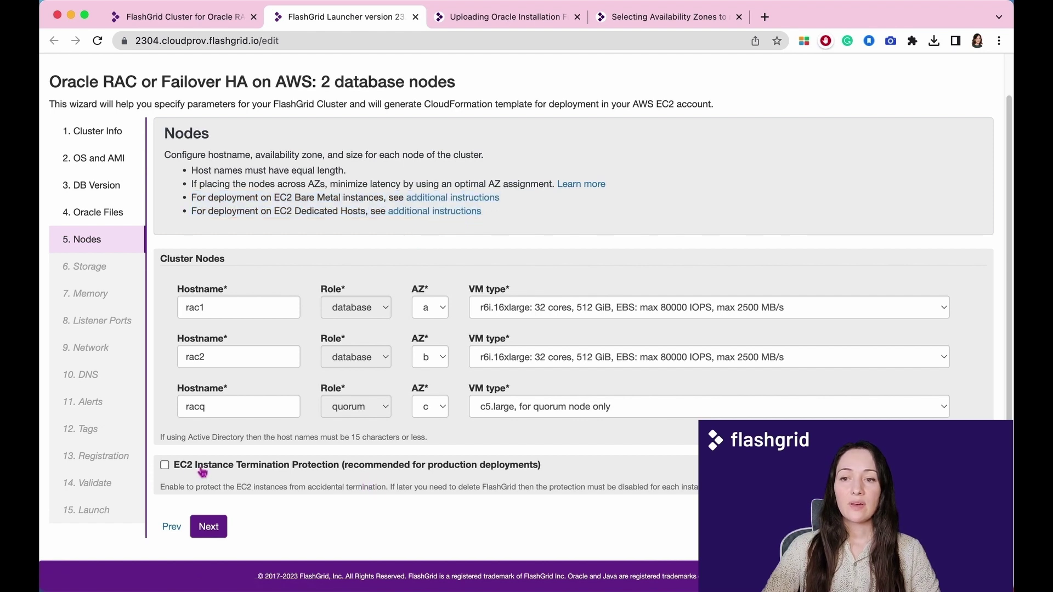
pyautogui.click(165, 465)
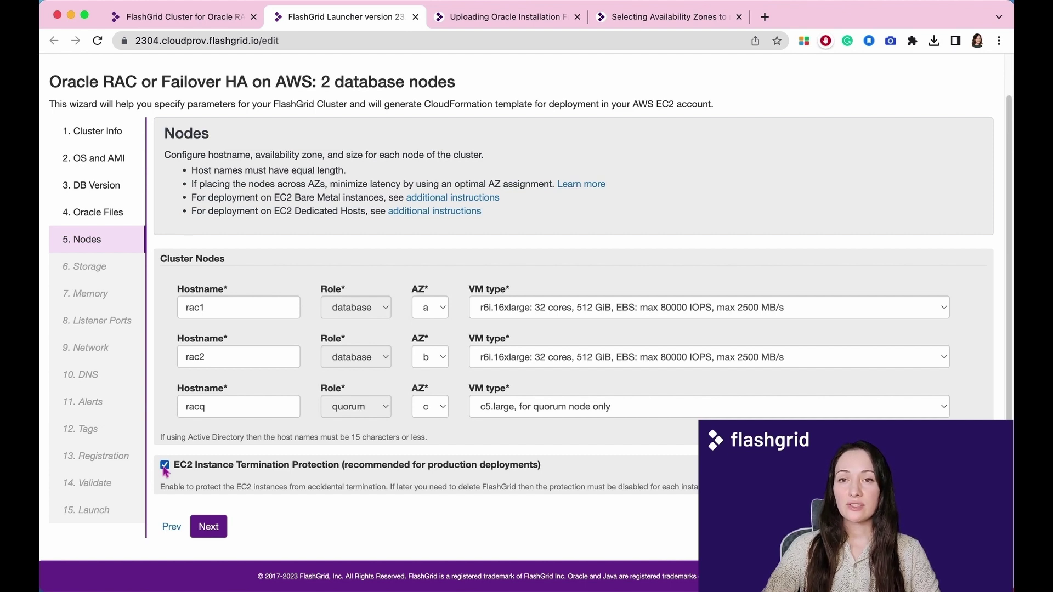
pyautogui.click(210, 527)
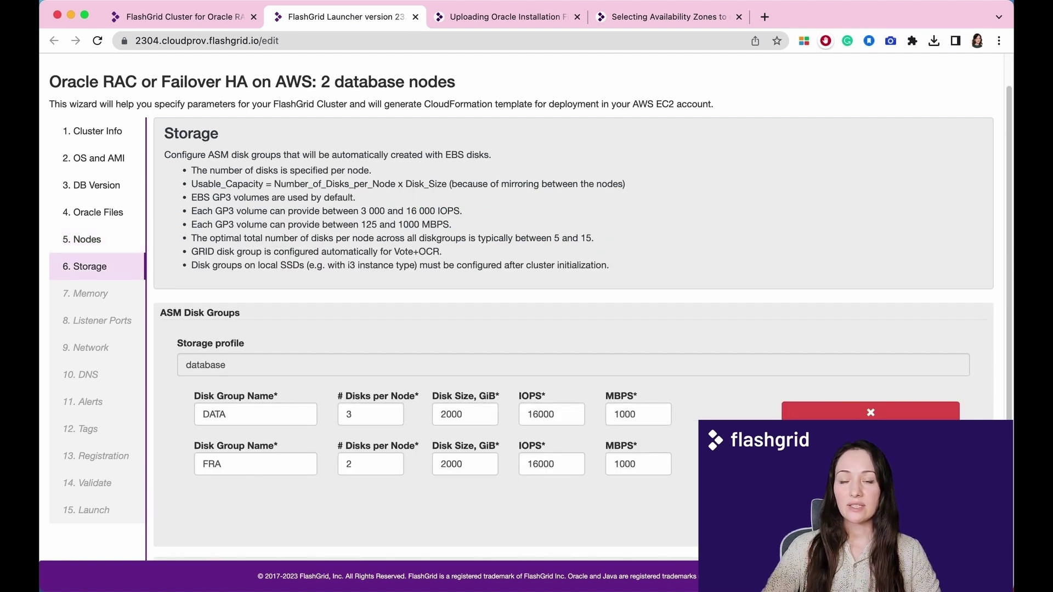
# Set the DATA disk group to 3 disks per node, 2000 GiB, 16000 IOPS and 1000 MBPS.
pyautogui.click(378, 419)
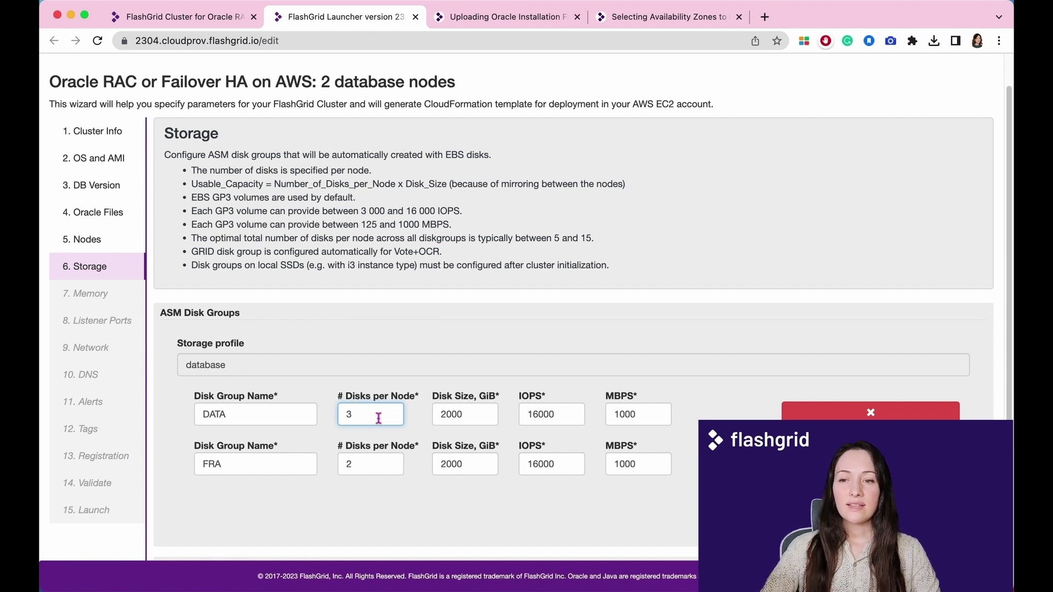
pyautogui.click(468, 419)
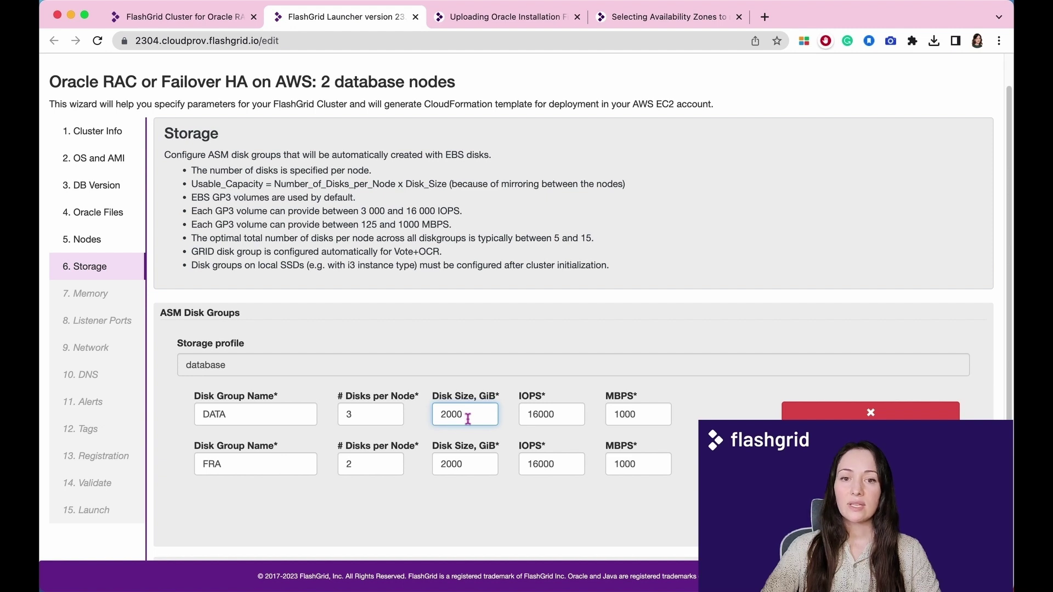
pyautogui.click(539, 414)
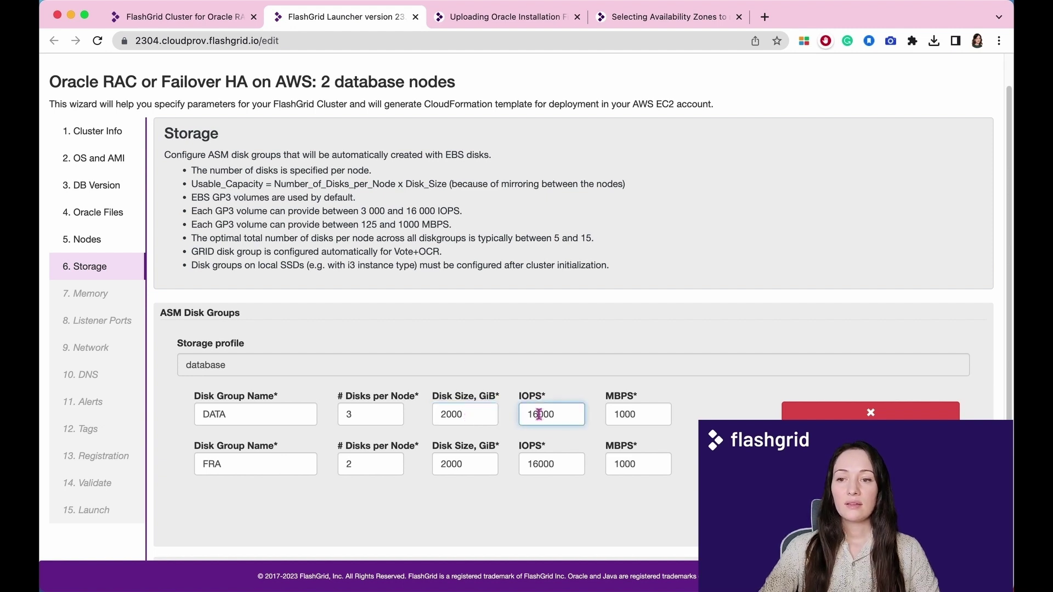
pyautogui.click(622, 414)
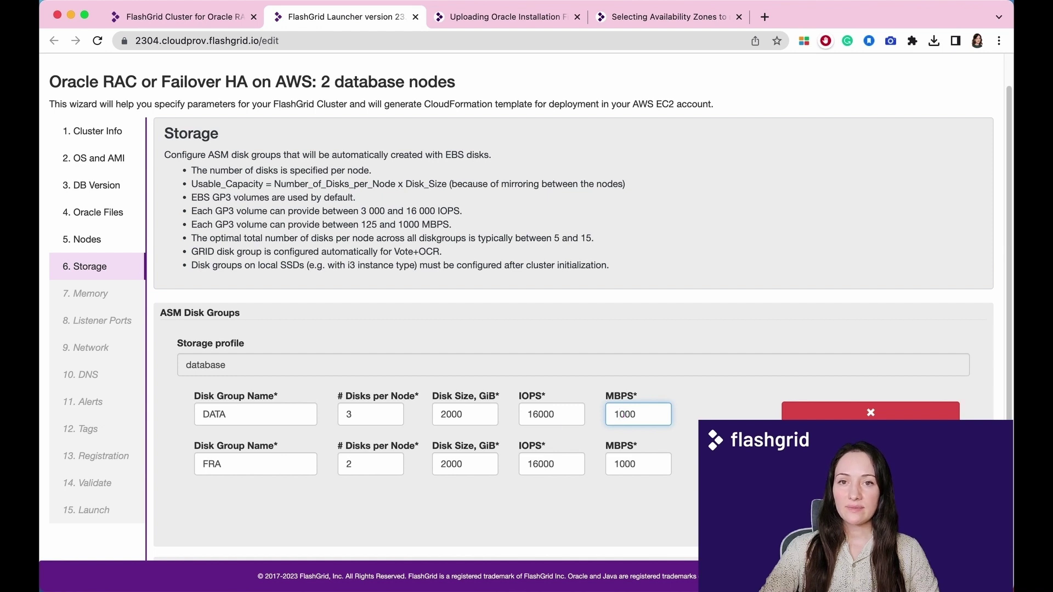
pyautogui.click(245, 414)
pyautogui.doubleClick(243, 415)
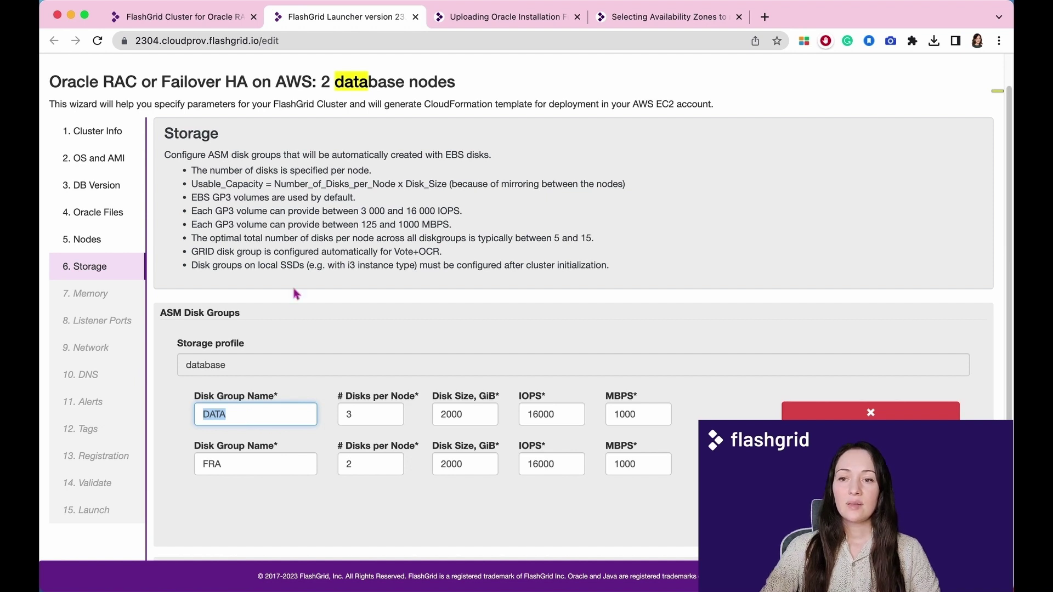
# Review the notes on the automatic GRID disk group, default GP3 volumes and GP3 IOPS/MBPS limits.
pyautogui.tripleClick(312, 254)
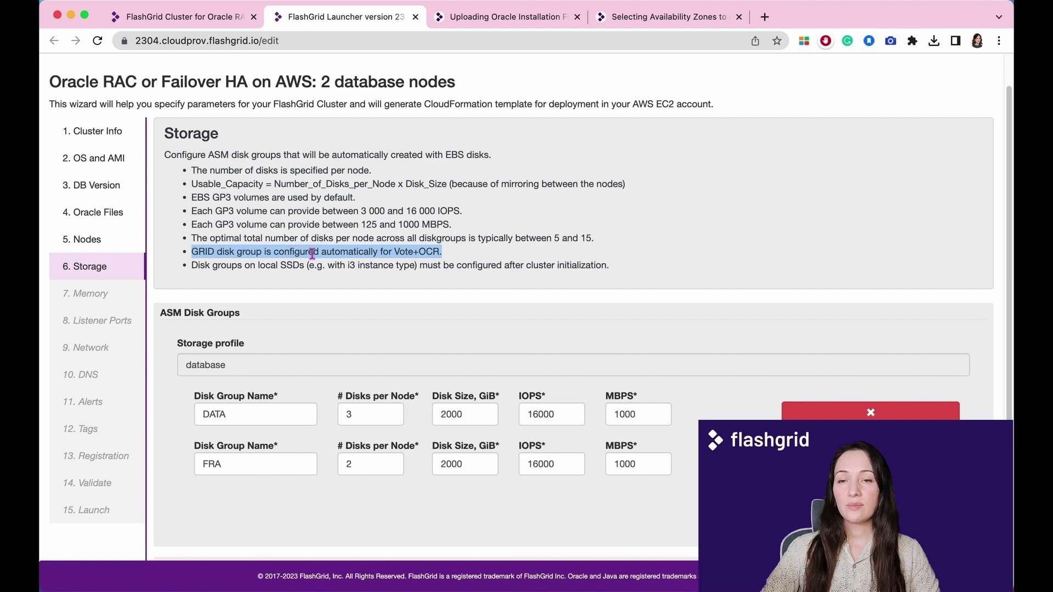
pyautogui.tripleClick(341, 198)
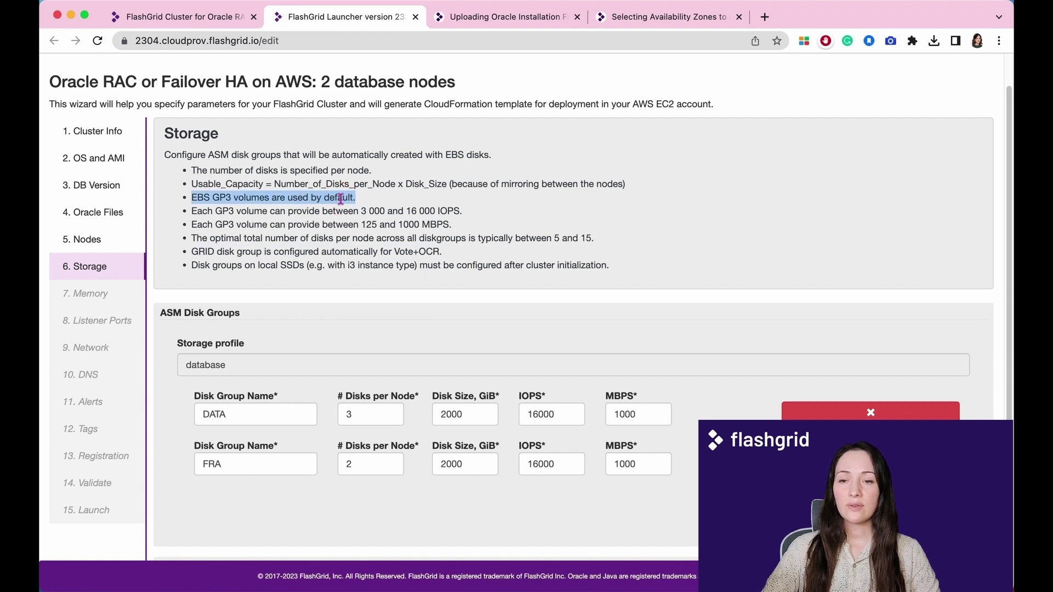
pyautogui.moveTo(453, 225); pyautogui.dragTo(191, 212)
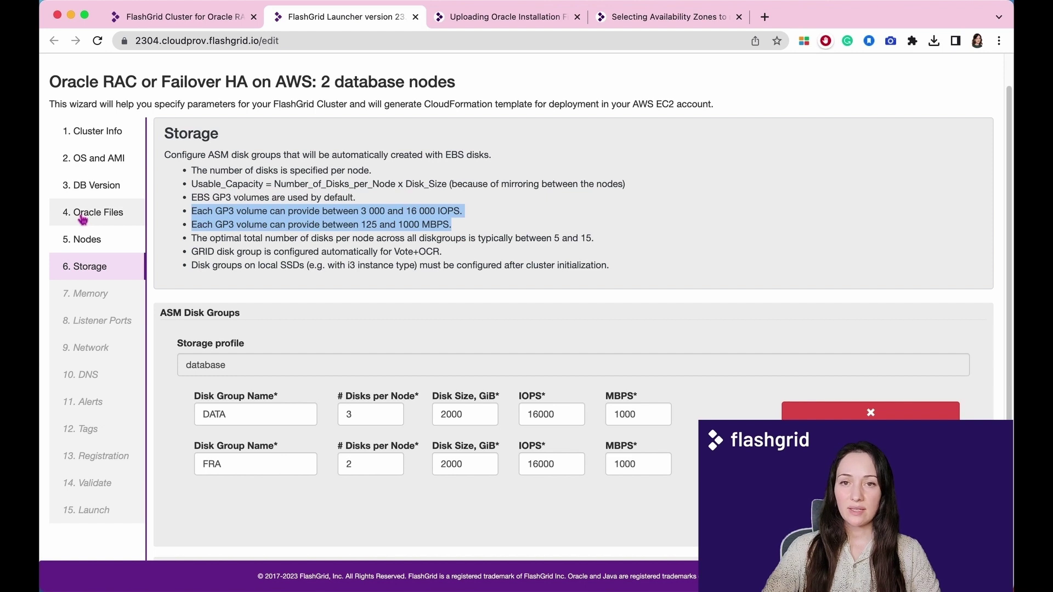
pyautogui.click(871, 513)
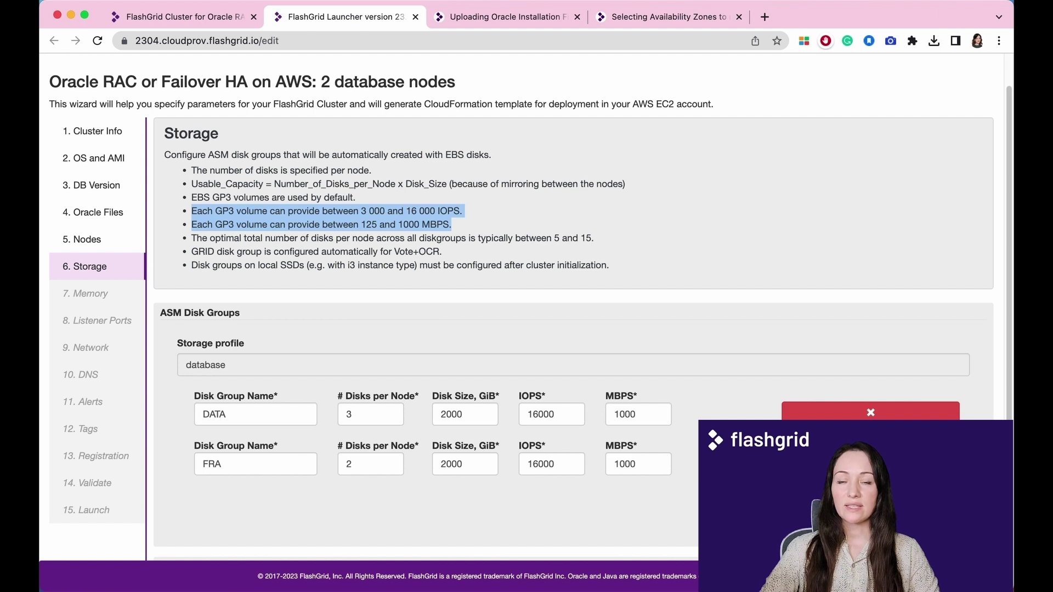
pyautogui.scroll(-5, 527, 307)
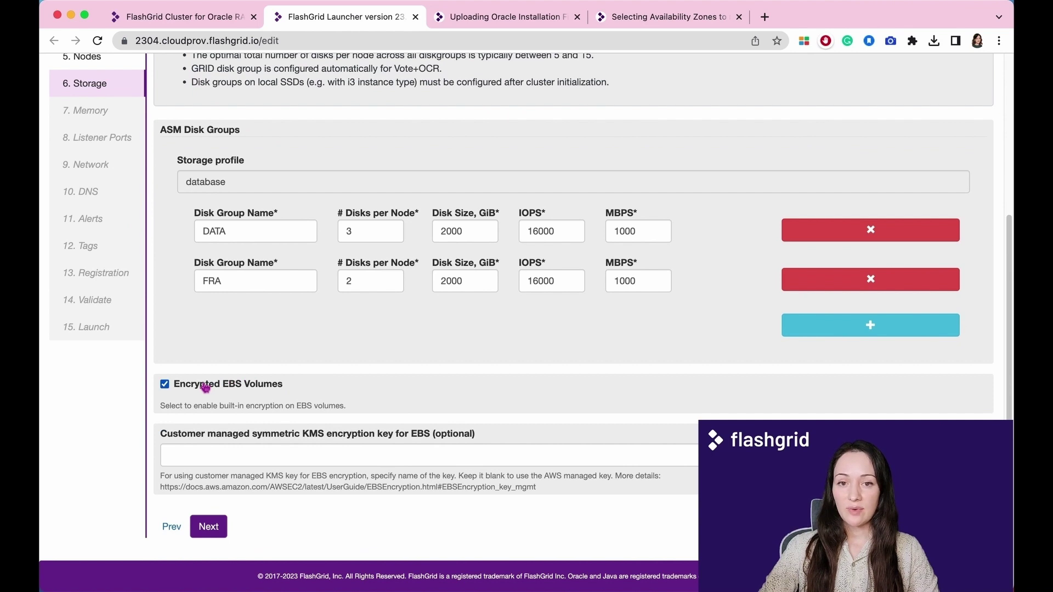
pyautogui.click(224, 448)
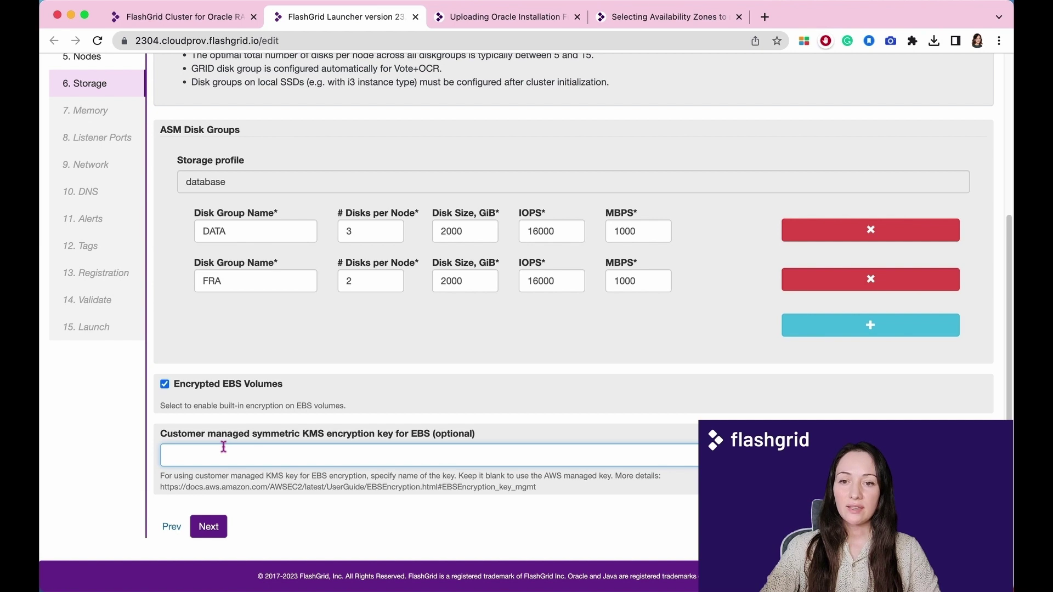
pyautogui.moveTo(550, 488); pyautogui.dragTo(155, 494)
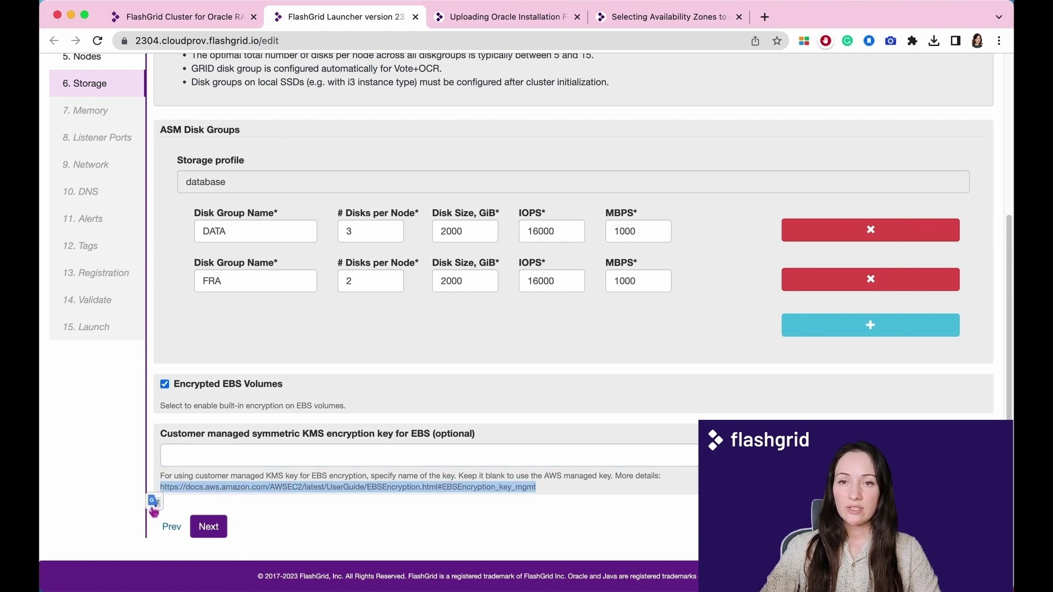
# Keep automatic HugePages with 80% of memory for databases and 60% for SGA.
pyautogui.click(211, 527)
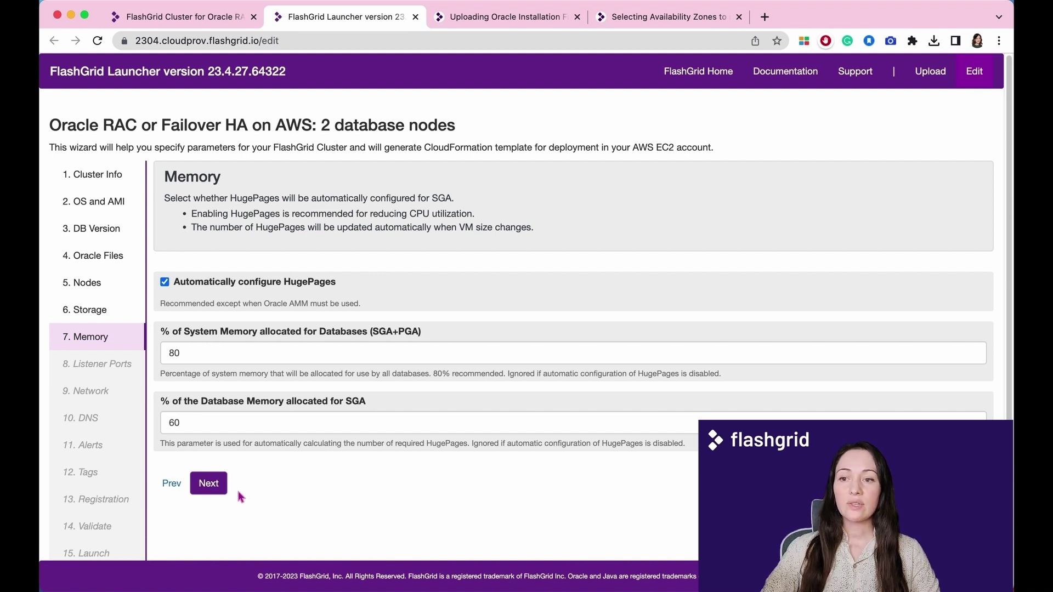
pyautogui.click(249, 355)
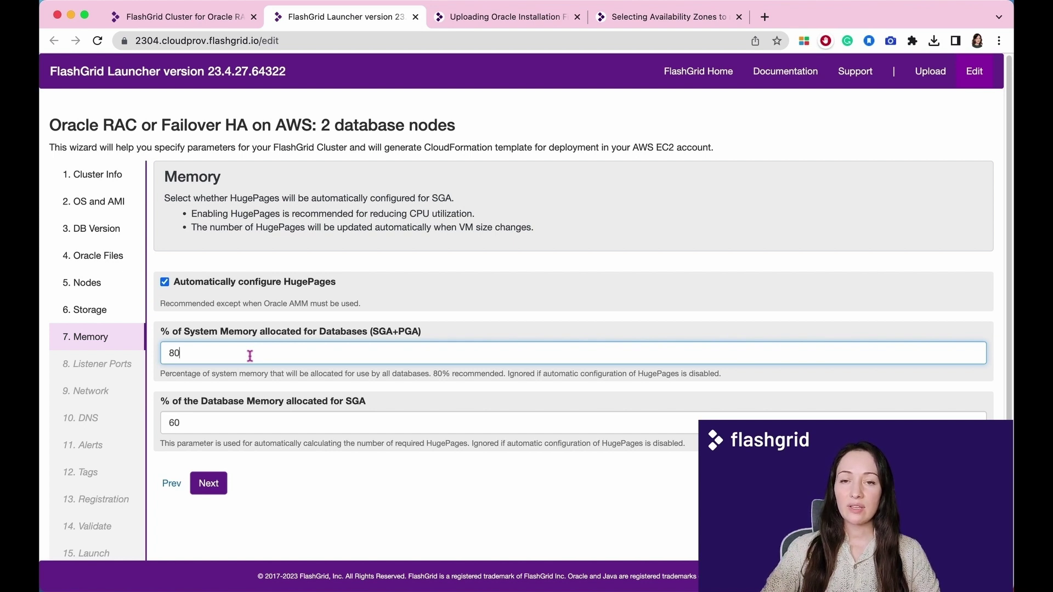
pyautogui.click(264, 425)
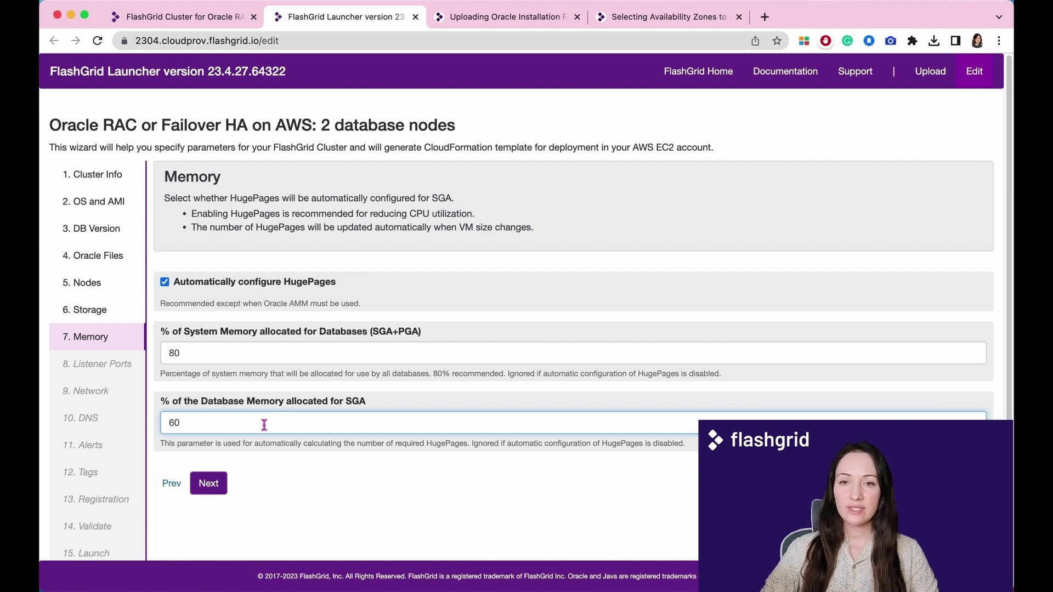
pyautogui.click(209, 483)
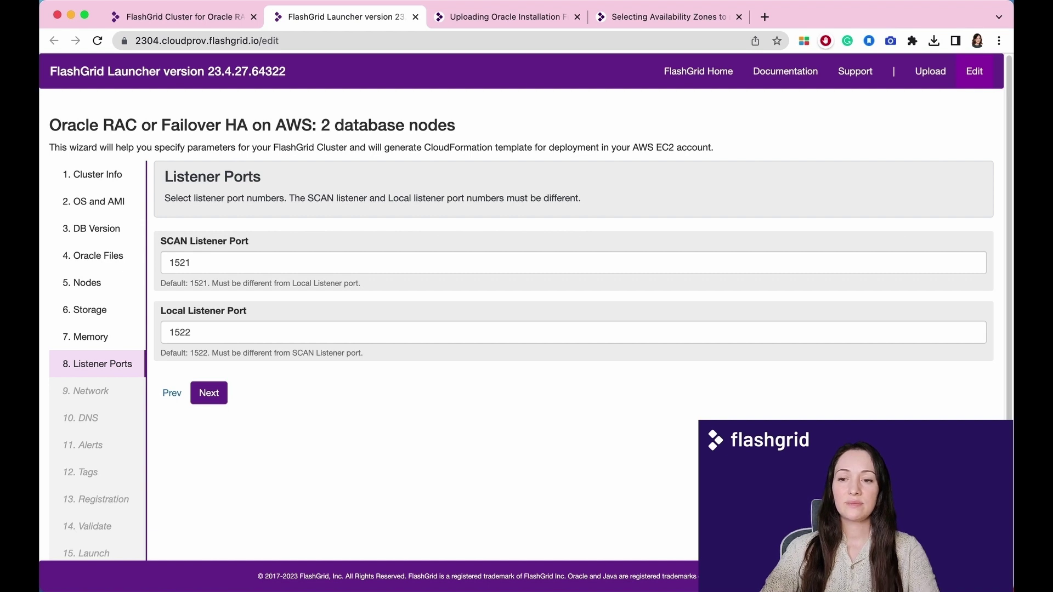
# Leave the SCAN listener port at 1521 and the local port at 1522, and continue.
pyautogui.click(208, 397)
pyautogui.scroll(-1, 210, 421)
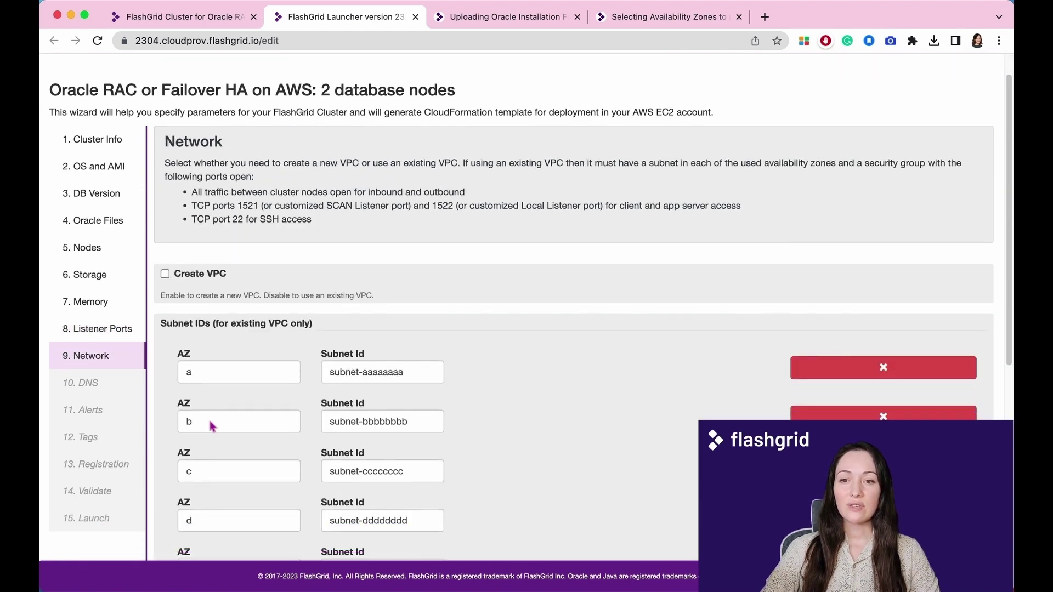
pyautogui.scroll(-1, 209, 418)
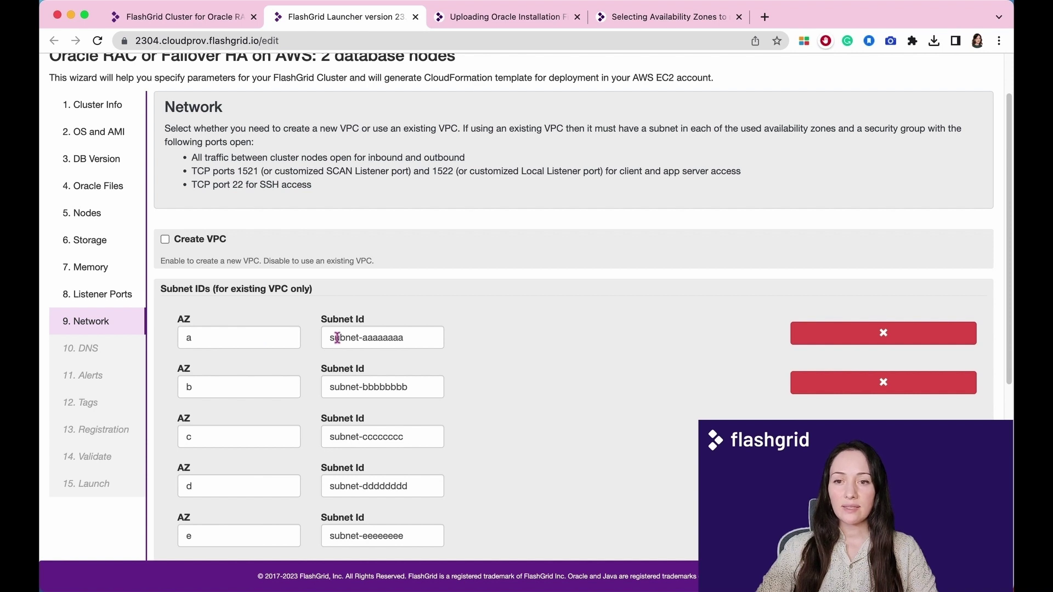
pyautogui.scroll(-4, 510, 388)
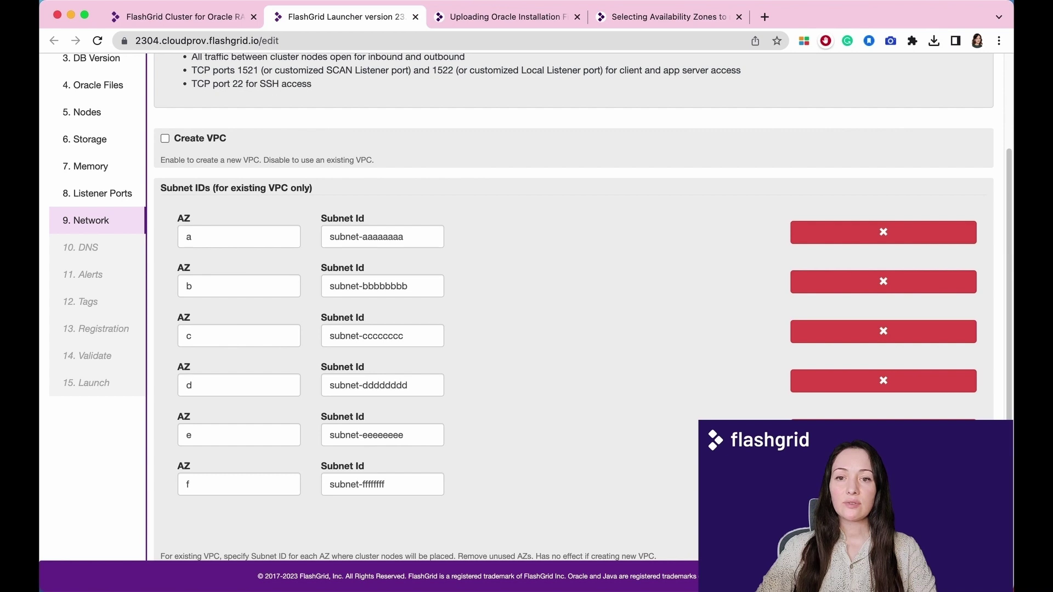
pyautogui.scroll(-1, 530, 300)
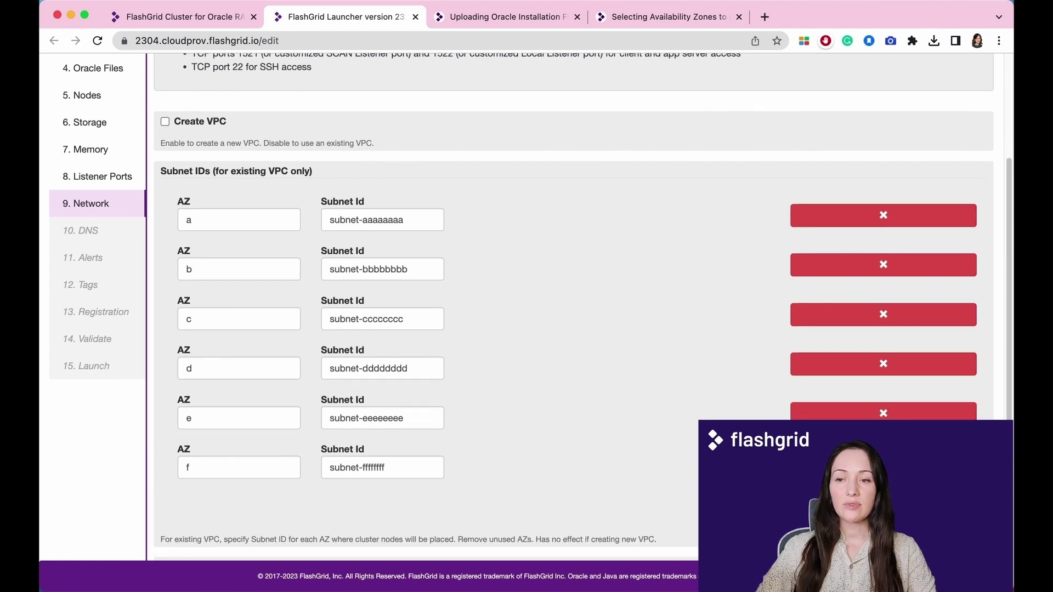
pyautogui.scroll(-5, 666, 477)
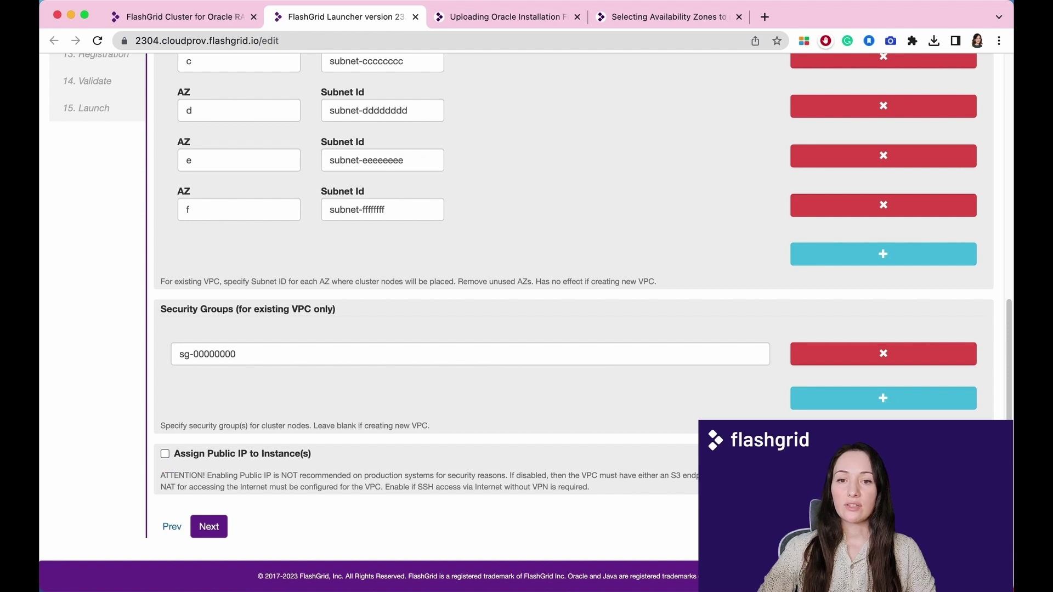
# Turn on Create VPC and Assign Public IP to Instance(s) after reviewing the required open ports.
pyautogui.scroll(15, 527, 307)
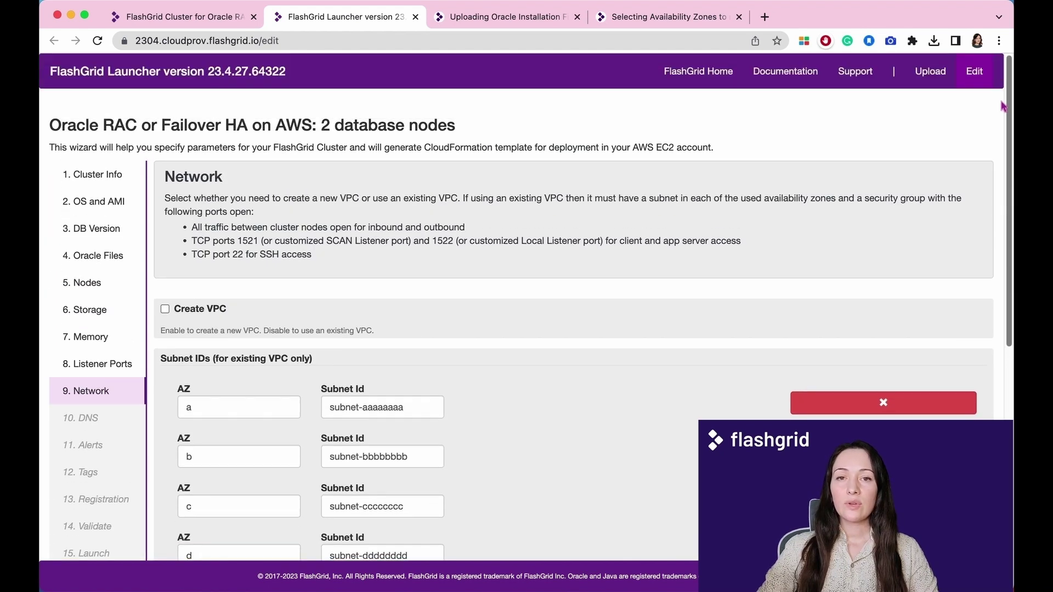
pyautogui.moveTo(414, 265); pyautogui.dragTo(146, 237)
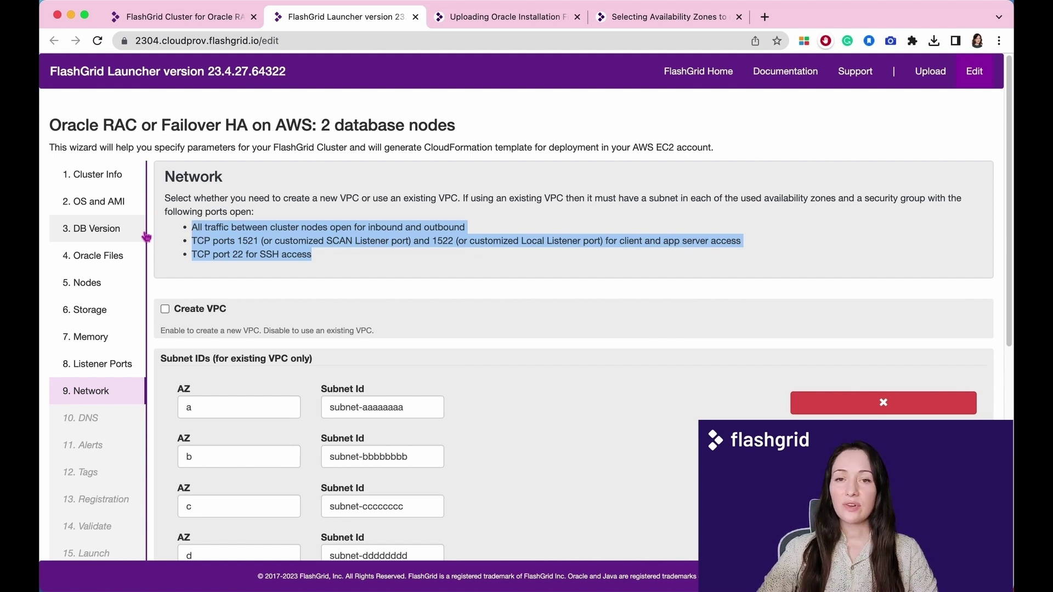
pyautogui.click(165, 309)
pyautogui.scroll(-6, 187, 416)
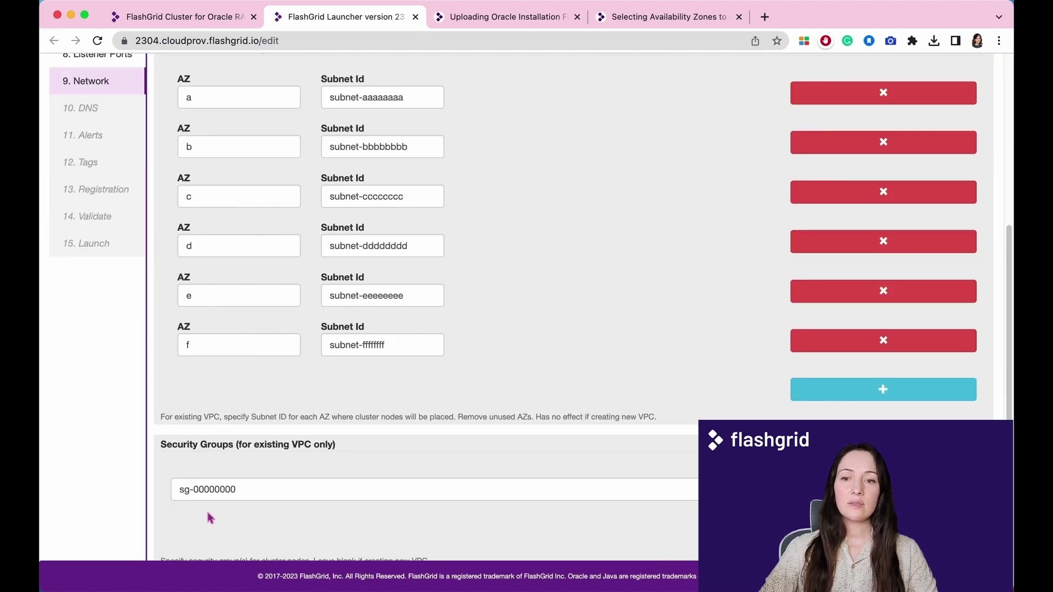
pyautogui.scroll(-3, 204, 505)
pyautogui.click(165, 454)
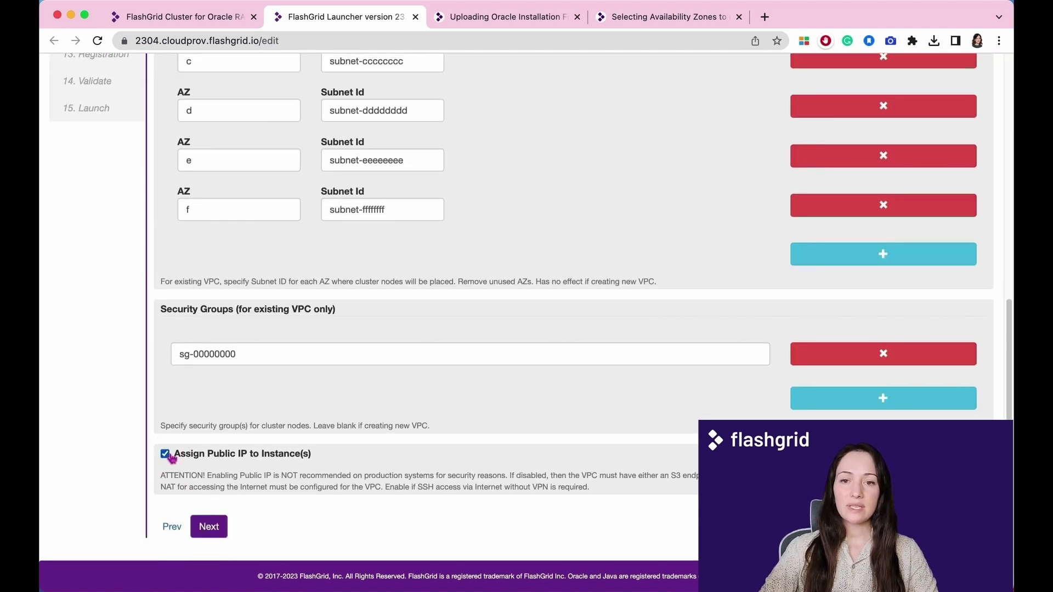
pyautogui.click(220, 527)
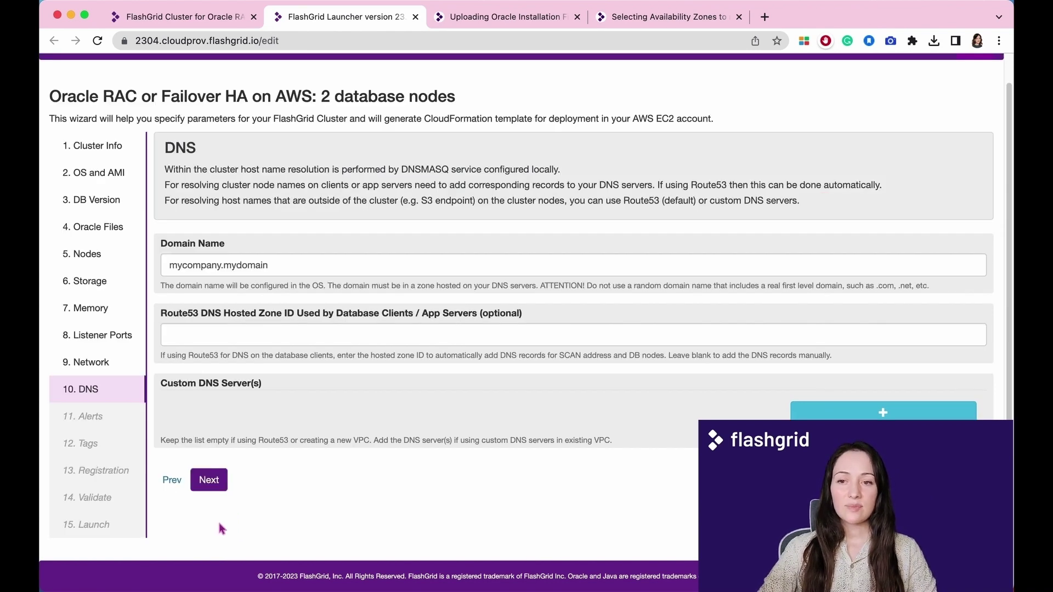
# Keep the domain mycompany.mydomain and leave the Route53 hosted zone ID blank.
pyautogui.click(285, 268)
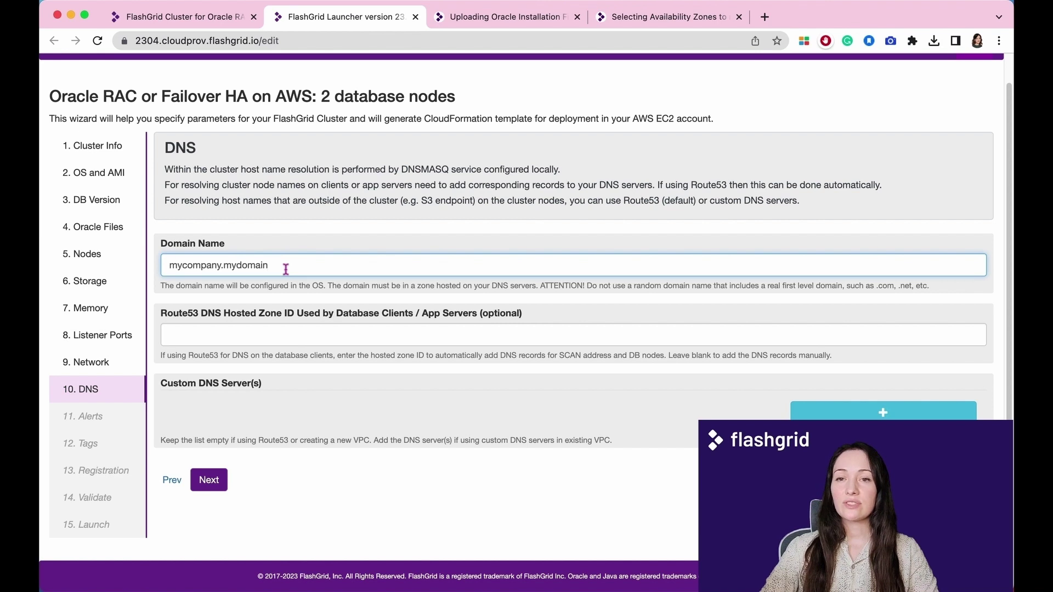
pyautogui.click(282, 334)
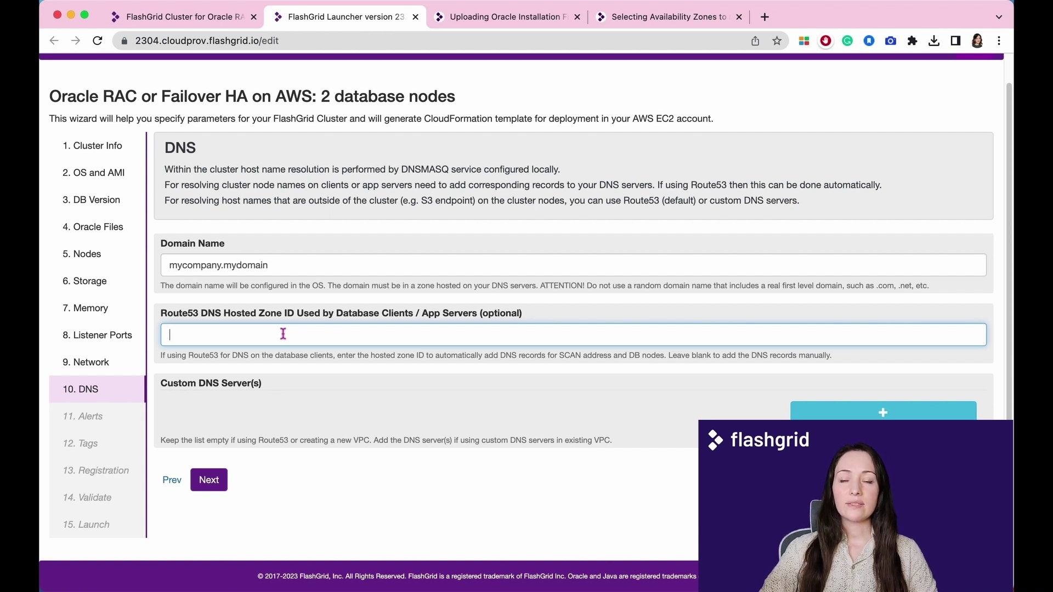
pyautogui.click(302, 414)
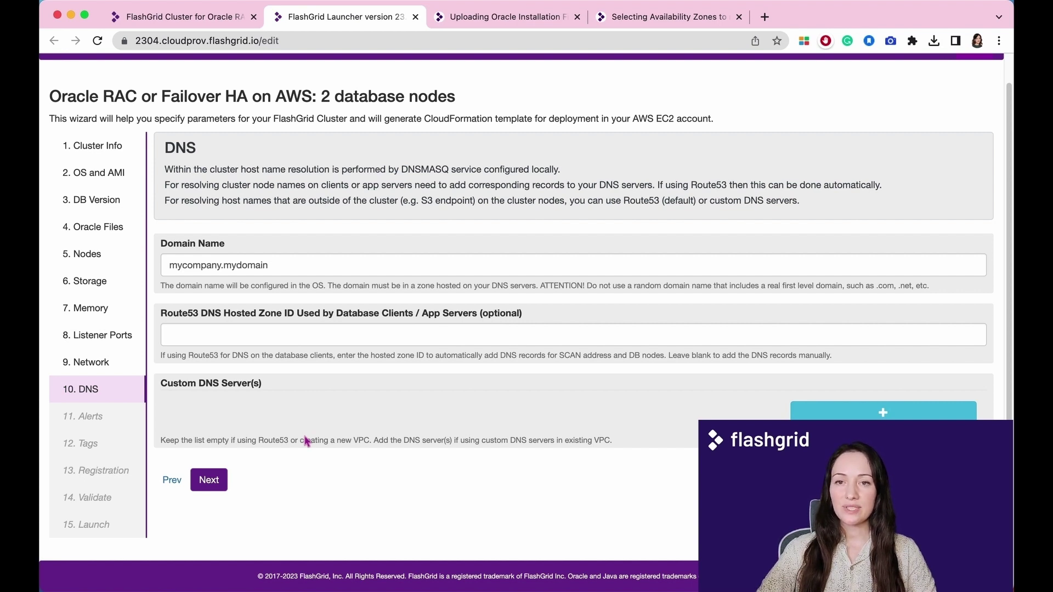
pyautogui.click(216, 481)
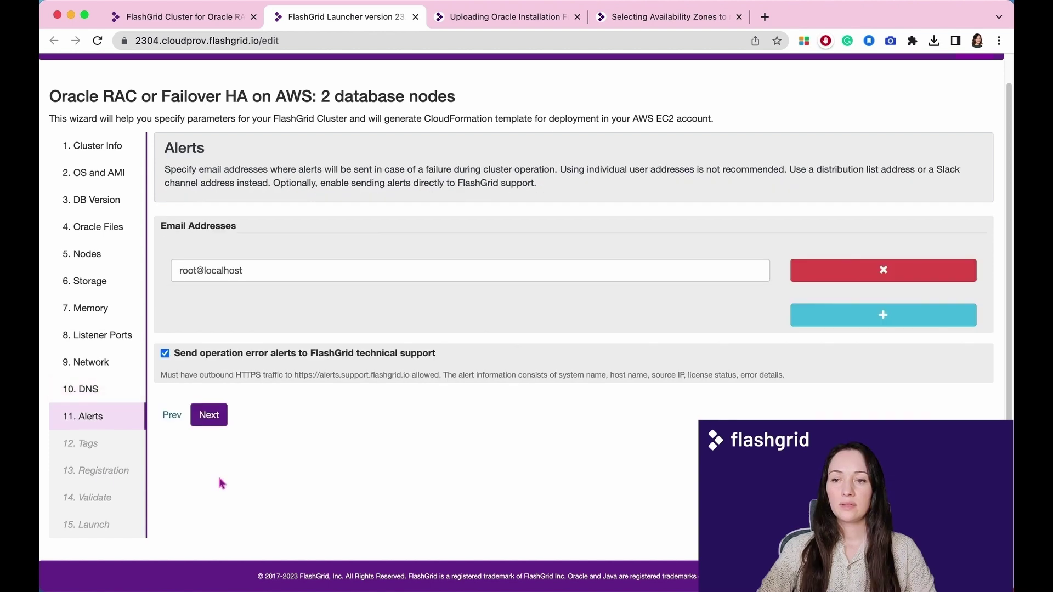
# Keep the single alert e-mail address with operation error alerts to FlashGrid technical support on.
pyautogui.click(191, 358)
pyautogui.click(191, 357)
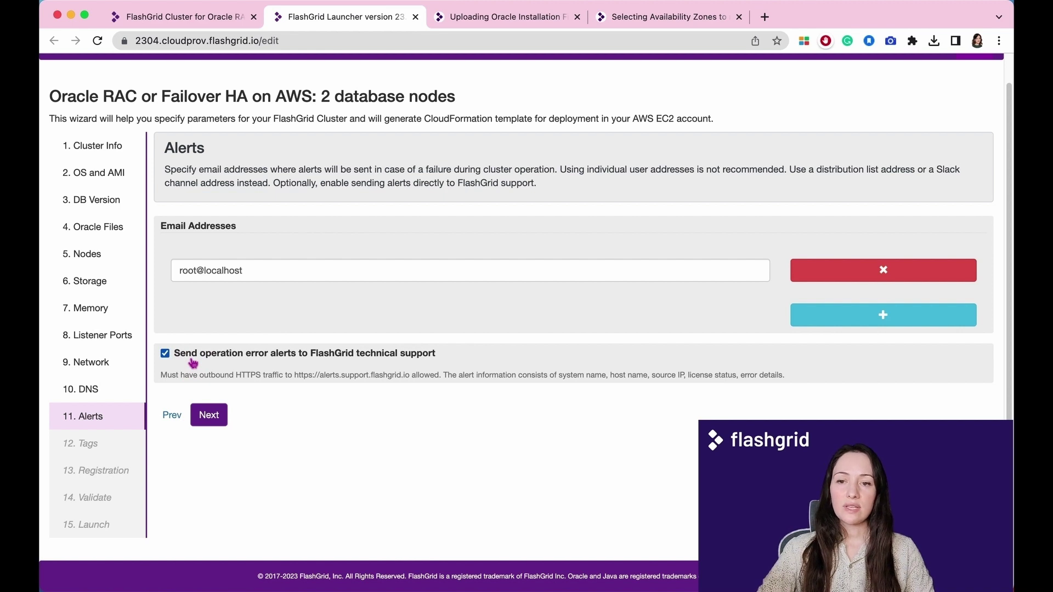
pyautogui.moveTo(236, 375); pyautogui.dragTo(411, 373)
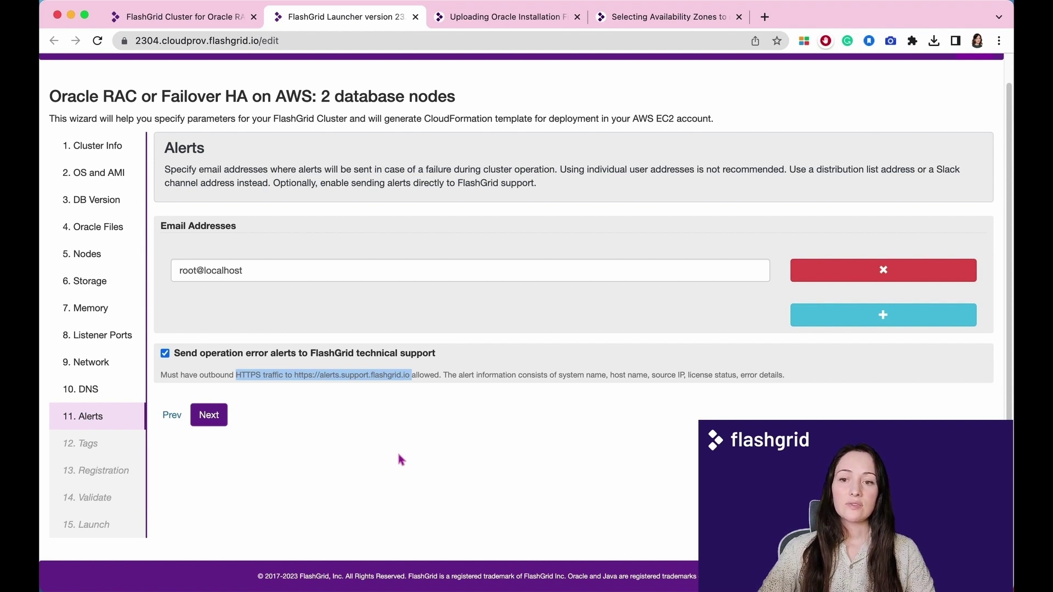
# Pass the Tags step with no tags, relying on the automatic tags.
pyautogui.click(219, 418)
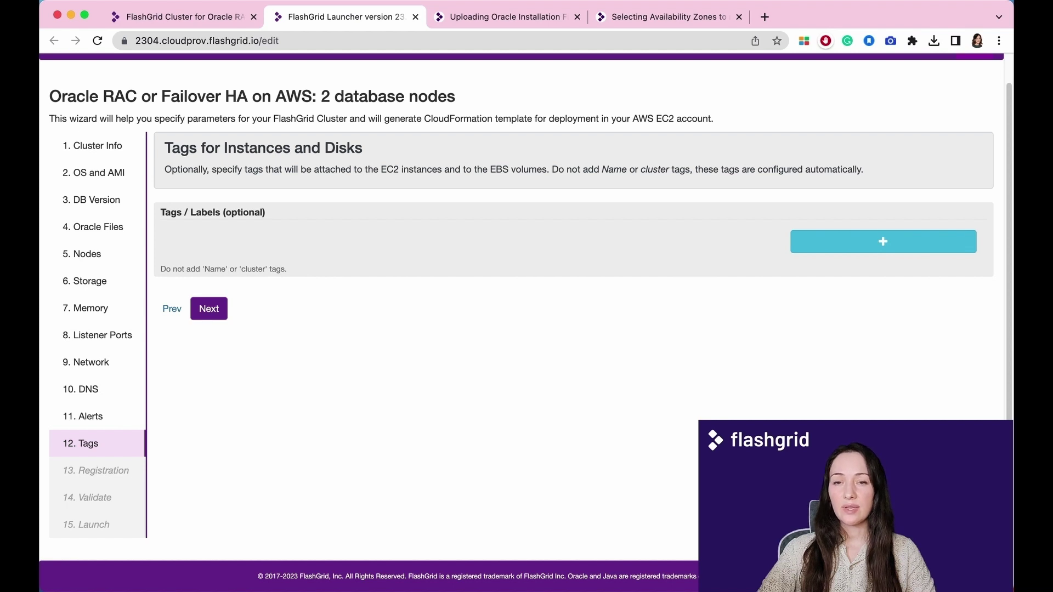
pyautogui.moveTo(553, 169); pyautogui.dragTo(881, 173)
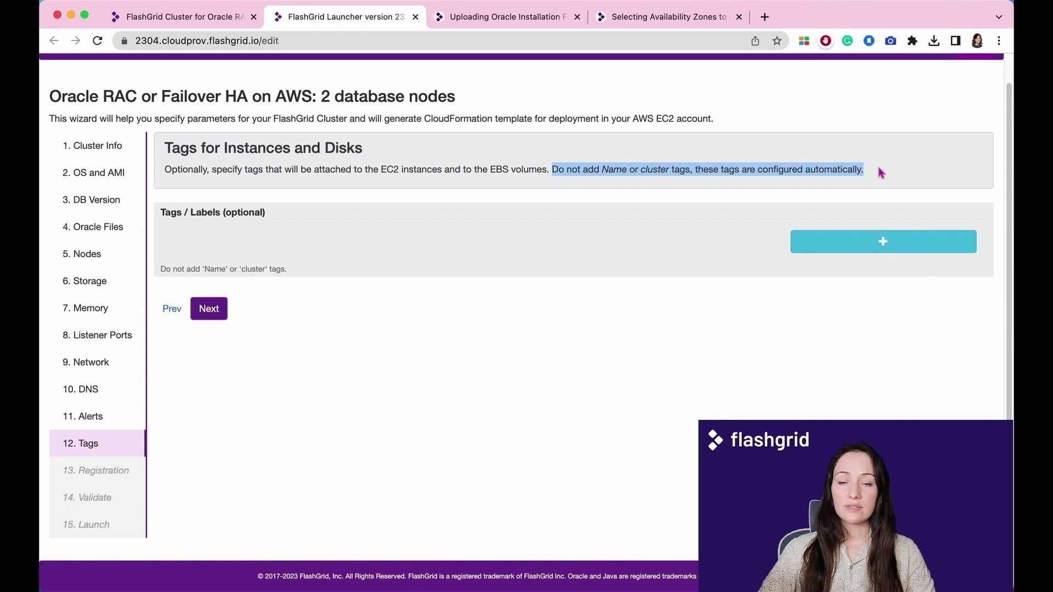
pyautogui.click(216, 313)
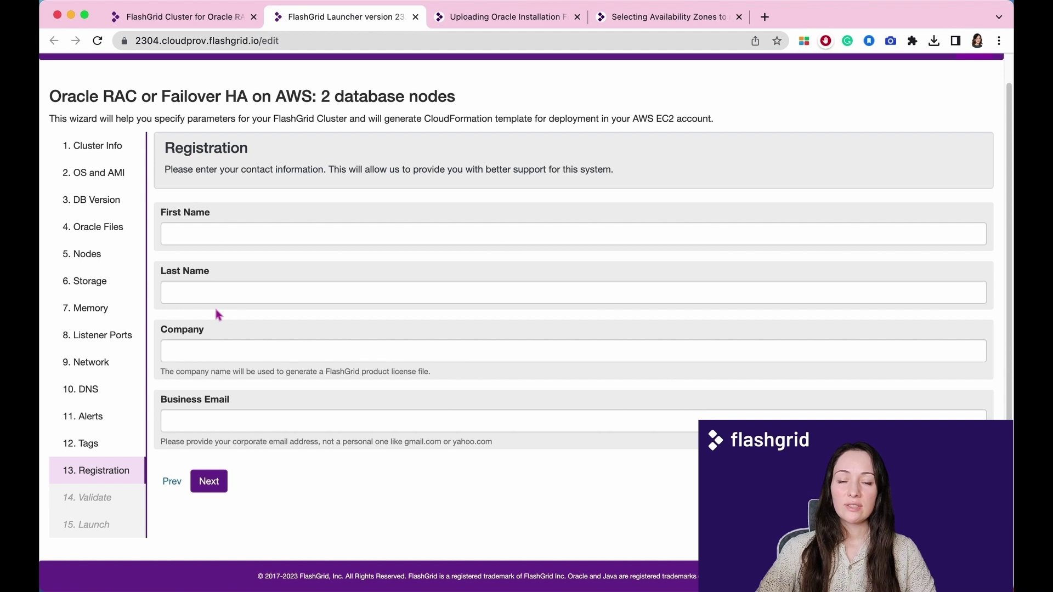
# Autofill the registration contact details and validate the cluster configuration.
pyautogui.click(293, 270)
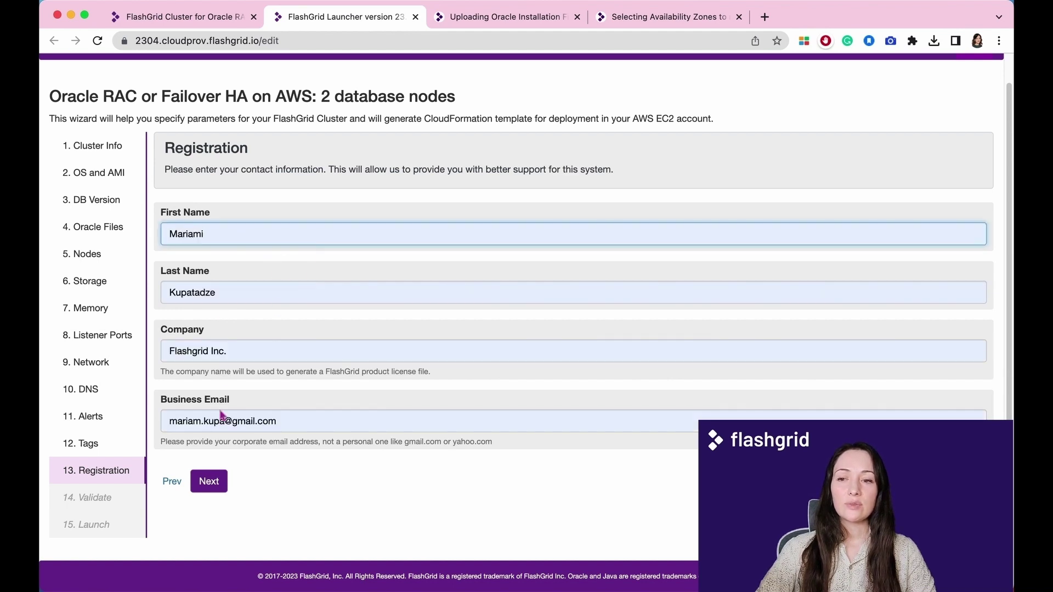
pyautogui.click(208, 483)
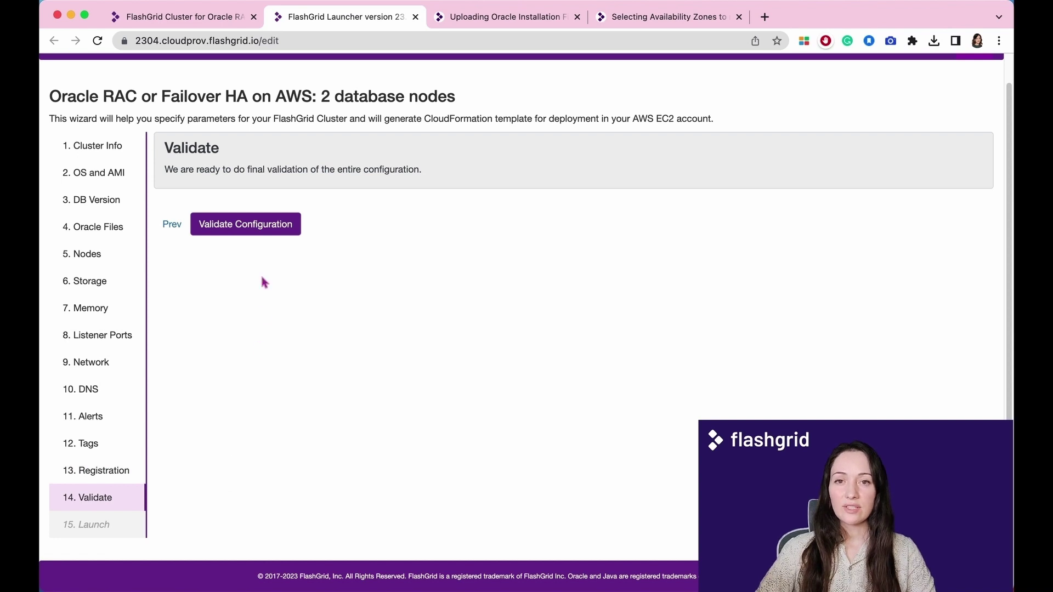
pyautogui.click(256, 226)
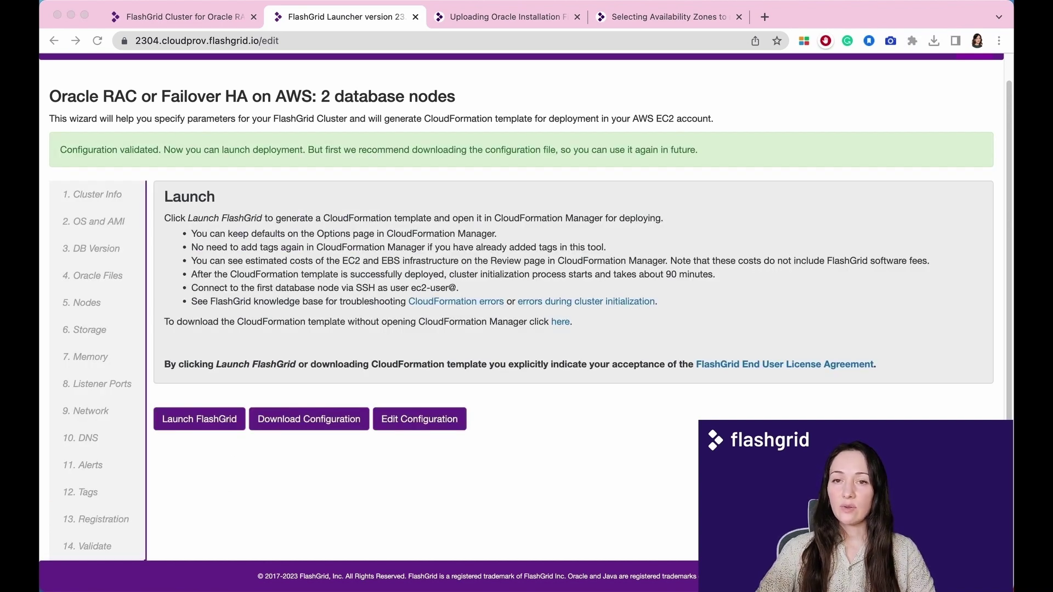
pyautogui.click(599, 322)
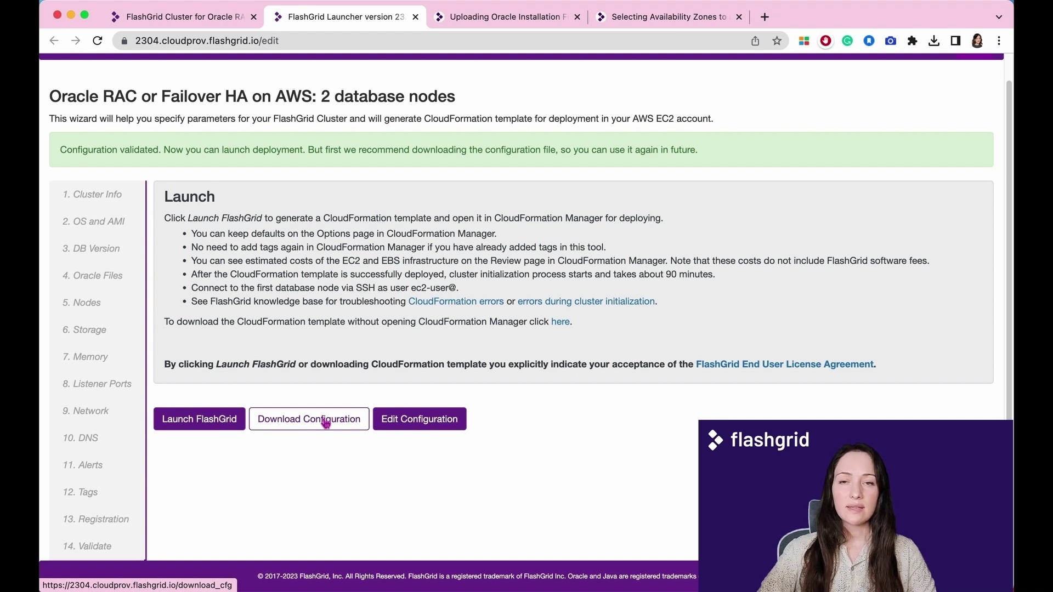
pyautogui.scroll(1, 639, 319)
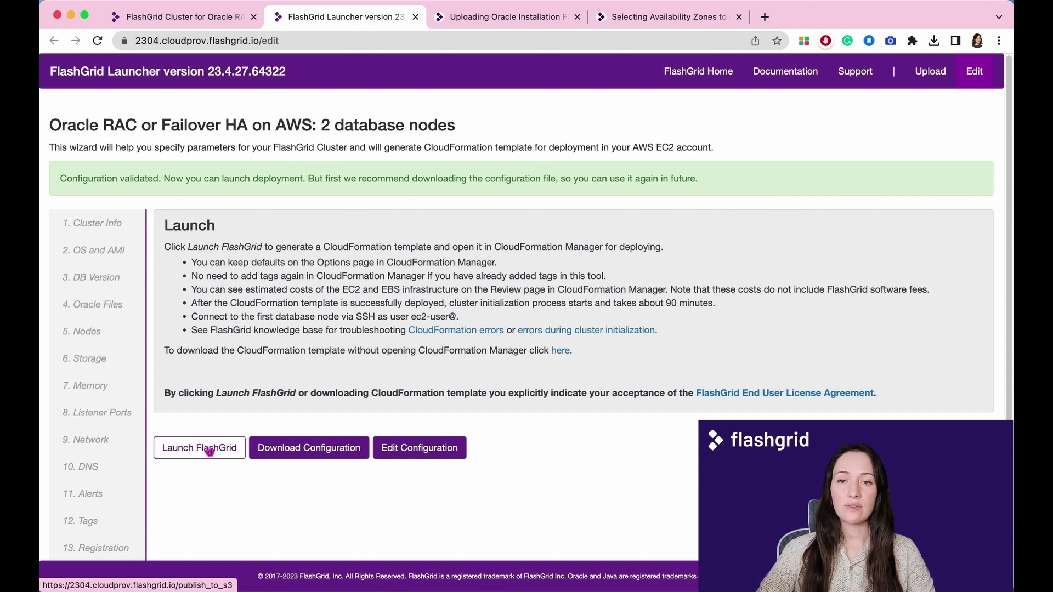
# Generate the template in CloudFormation and check its prefilled S3 template URL.
pyautogui.click(209, 450)
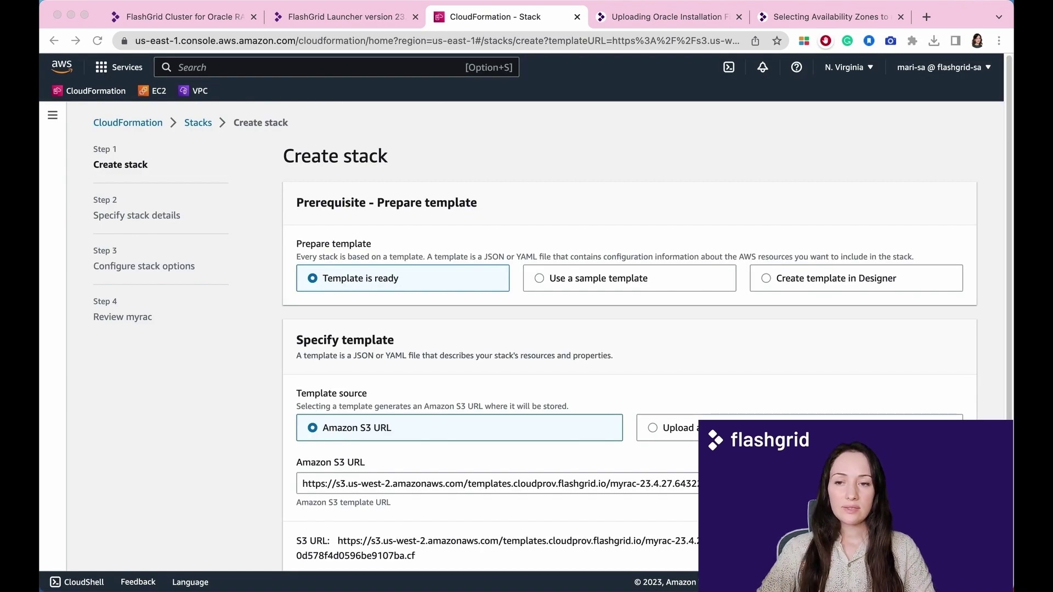
pyautogui.click(494, 483)
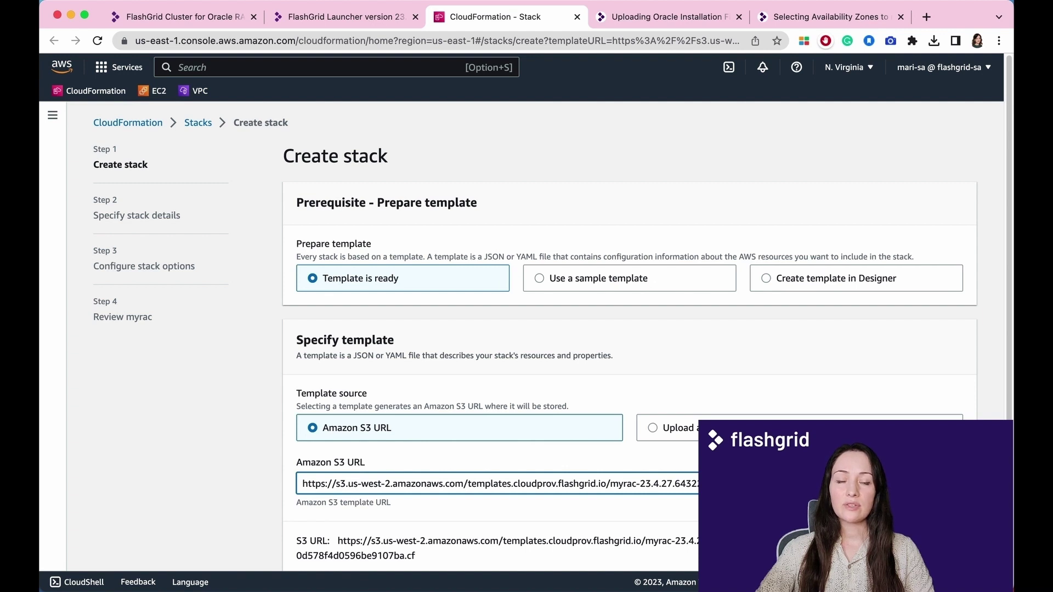
pyautogui.scroll(-2, 526, 329)
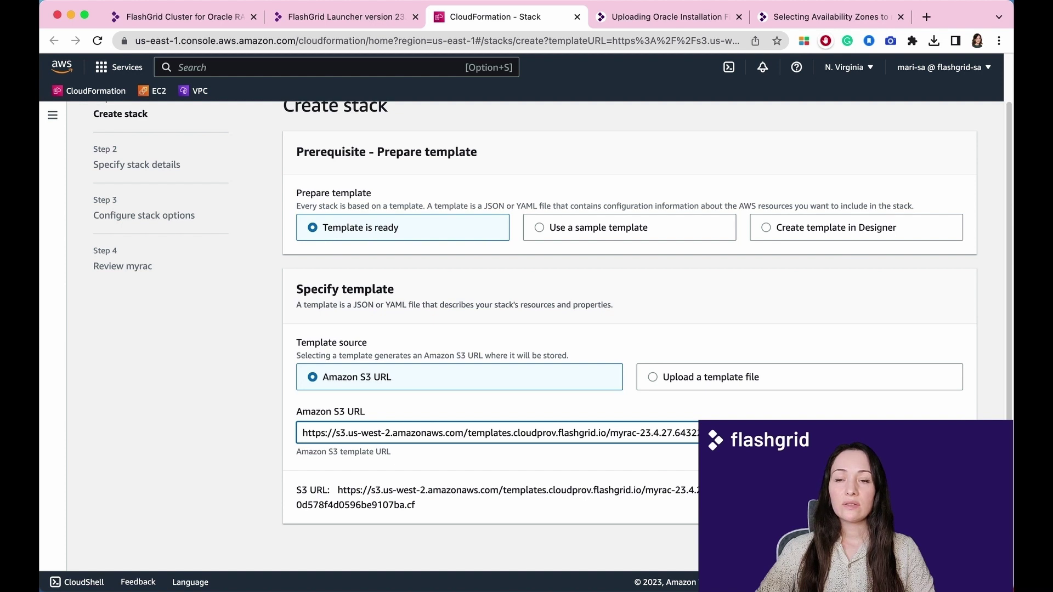
# Confirm the stack name myrac and SSH key, then review the stack options.
pyautogui.press('super+Tab')
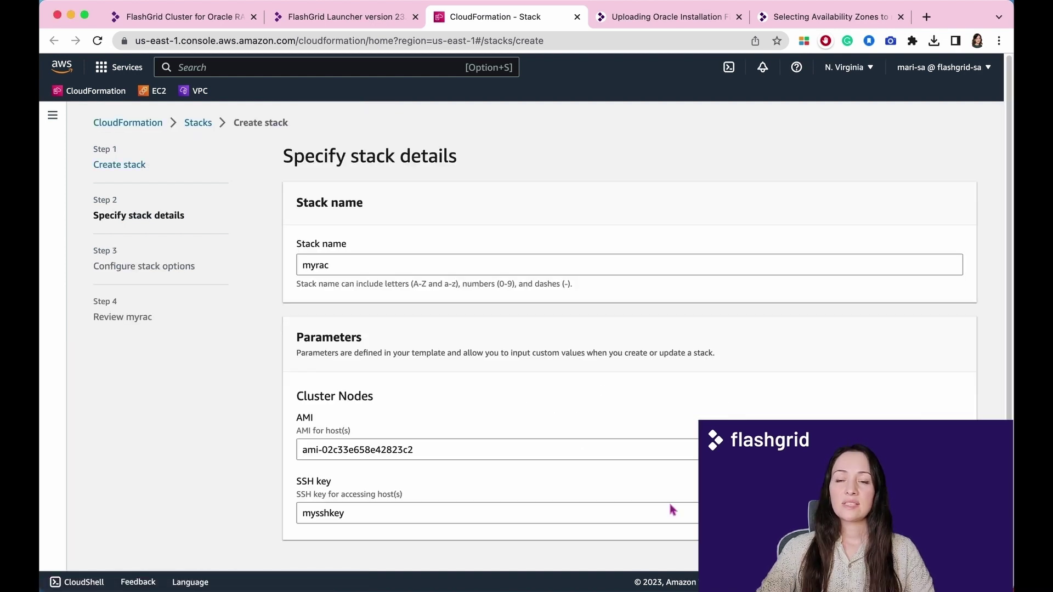
pyautogui.click(467, 262)
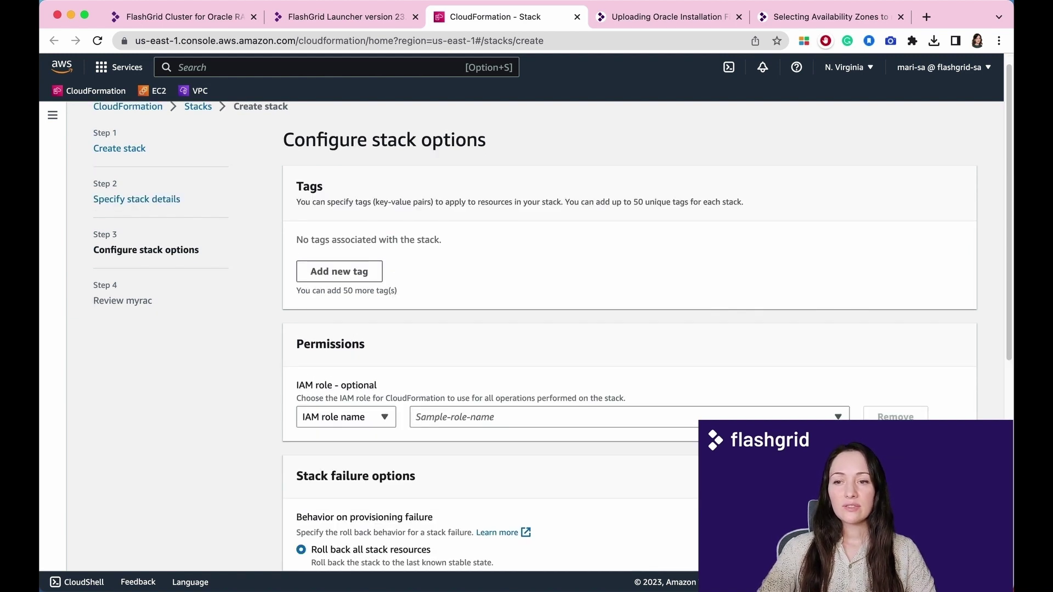
pyautogui.scroll(-4, 548, 329)
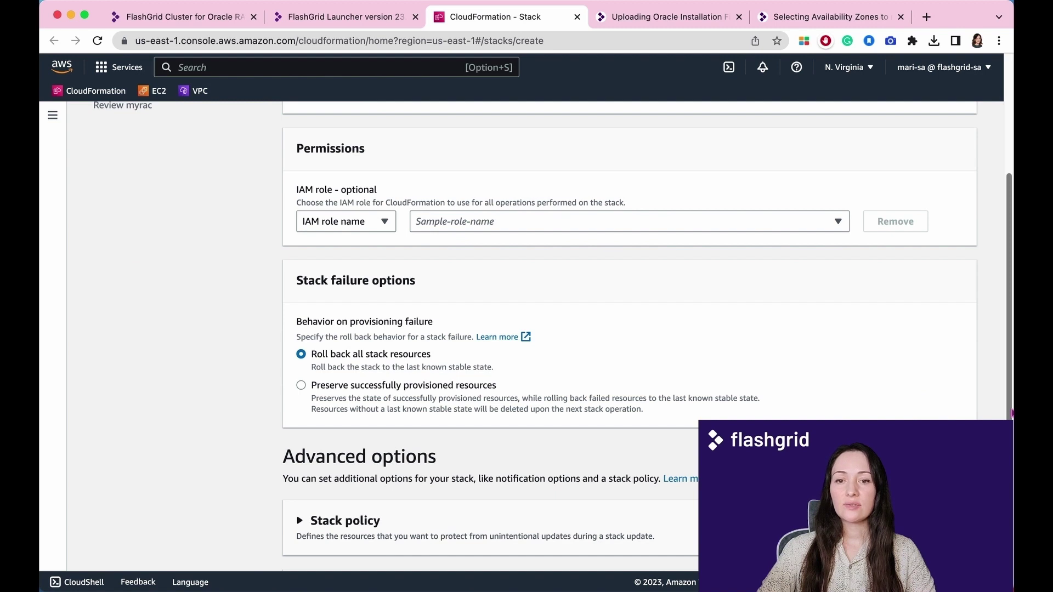
pyautogui.scroll(-4, 548, 329)
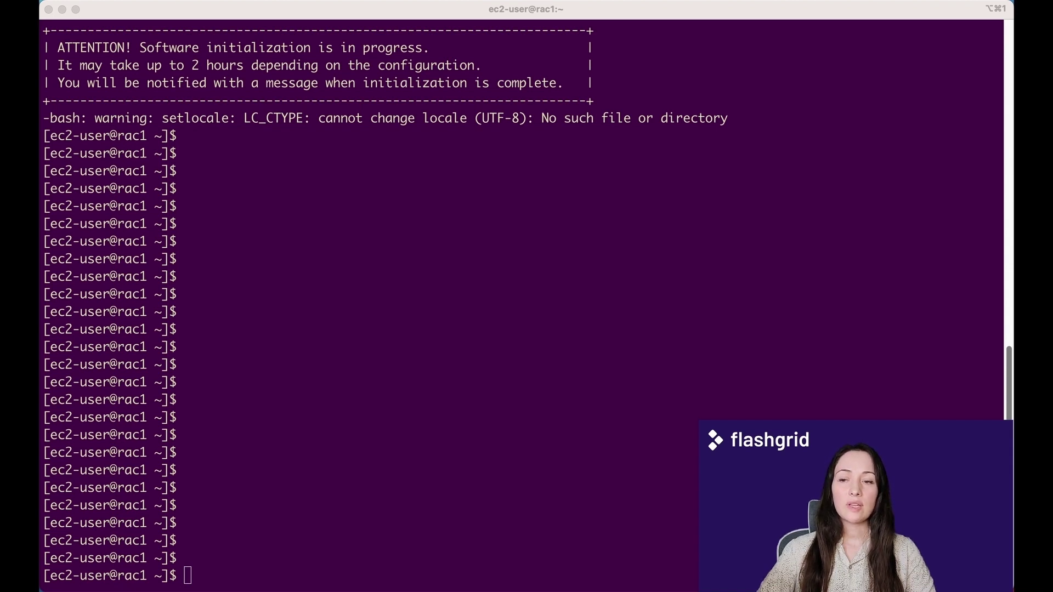
# Wait for SOFTWARE INITIALIZATION COMPLETED SUCCESSFULLY and copy the /etc/post-init-steps path.
pyautogui.moveTo(44, 25); pyautogui.dragTo(602, 98)
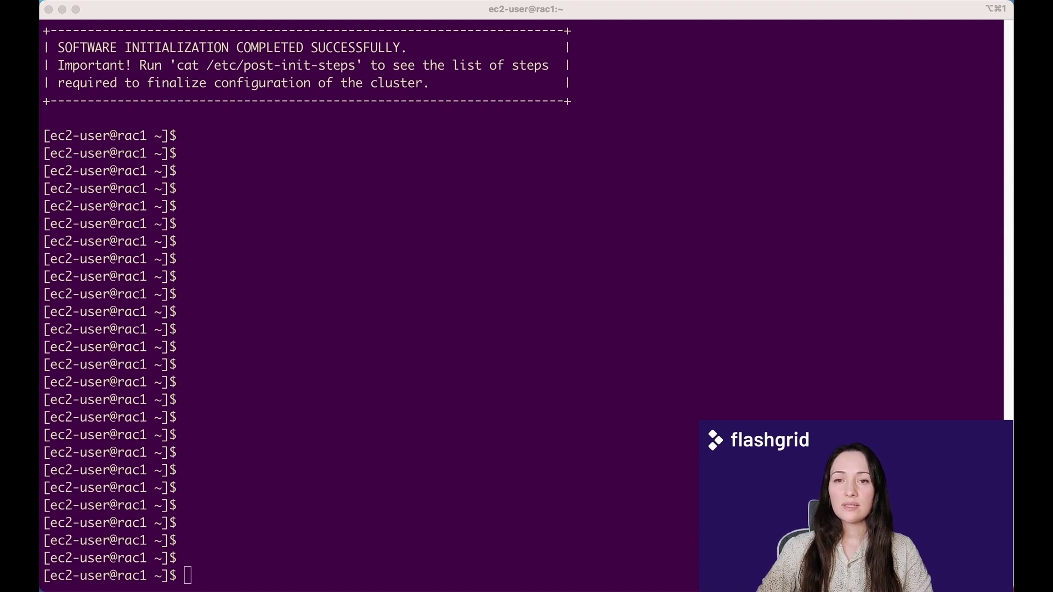
pyautogui.click(315, 67)
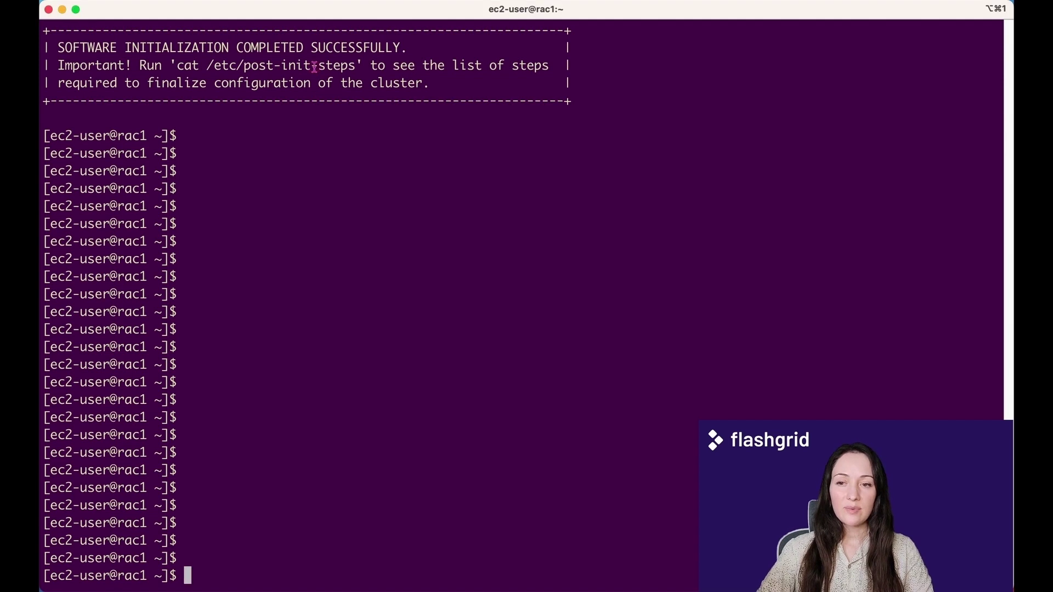
pyautogui.doubleClick(314, 67)
pyautogui.press('super+c')
pyautogui.click(320, 125)
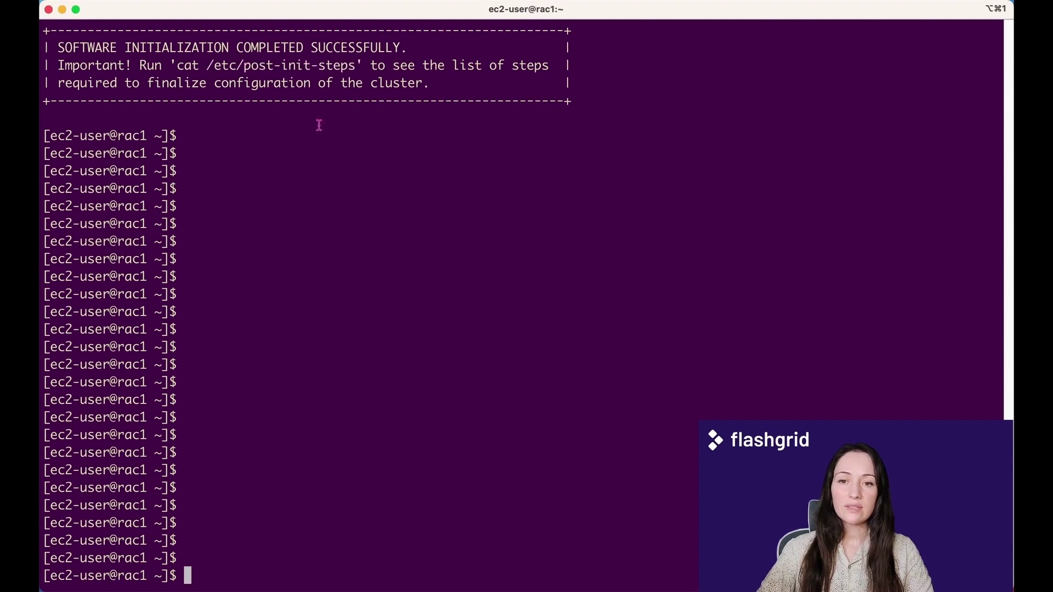
# Print /etc/post-init-steps with cat, then run sudo flashgrid-cluster to show myrac as Good.
pyautogui.write('cat')
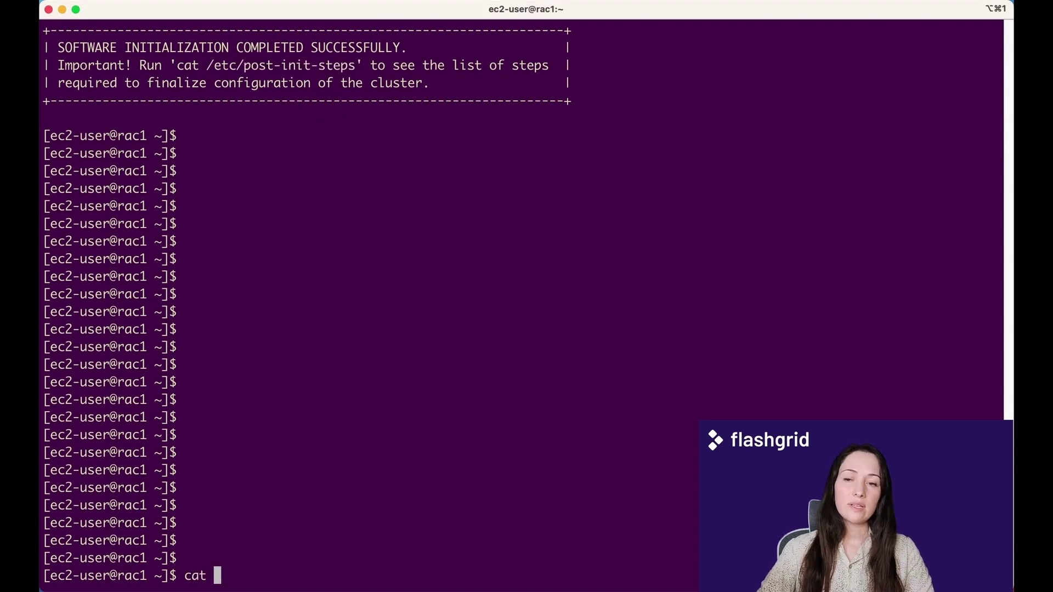
pyautogui.press('super+v')
pyautogui.press('Return')
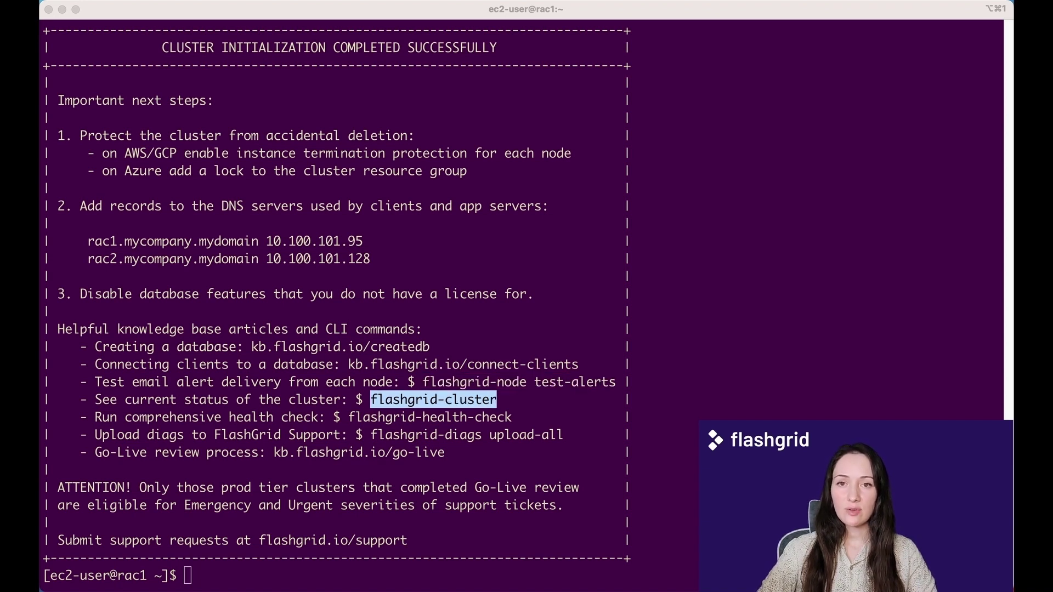
pyautogui.write('sudo flashgrid-cluster')
pyautogui.press('Return')
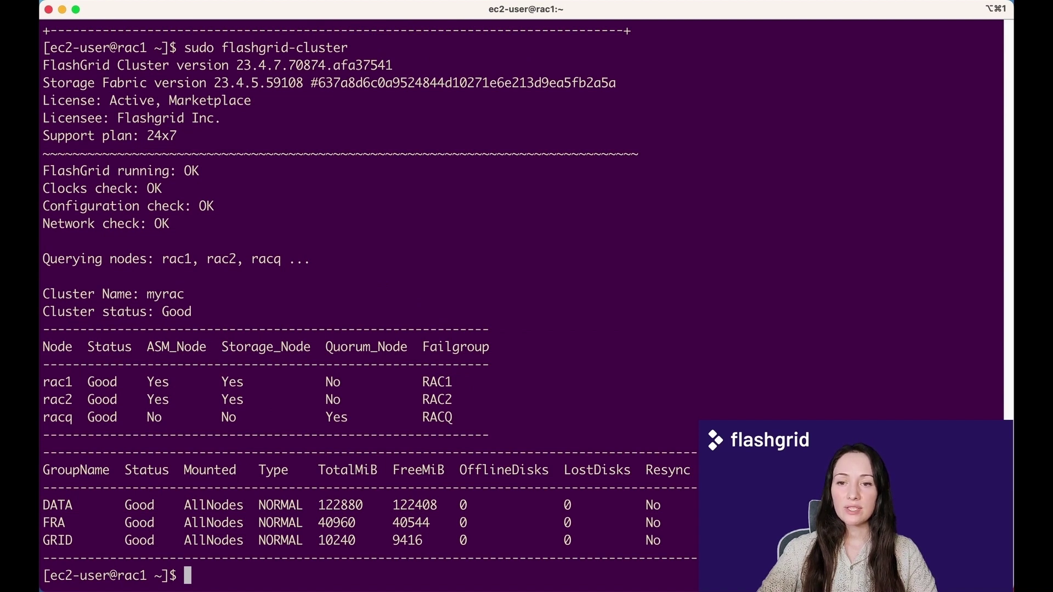
pyautogui.tripleClick(159, 312)
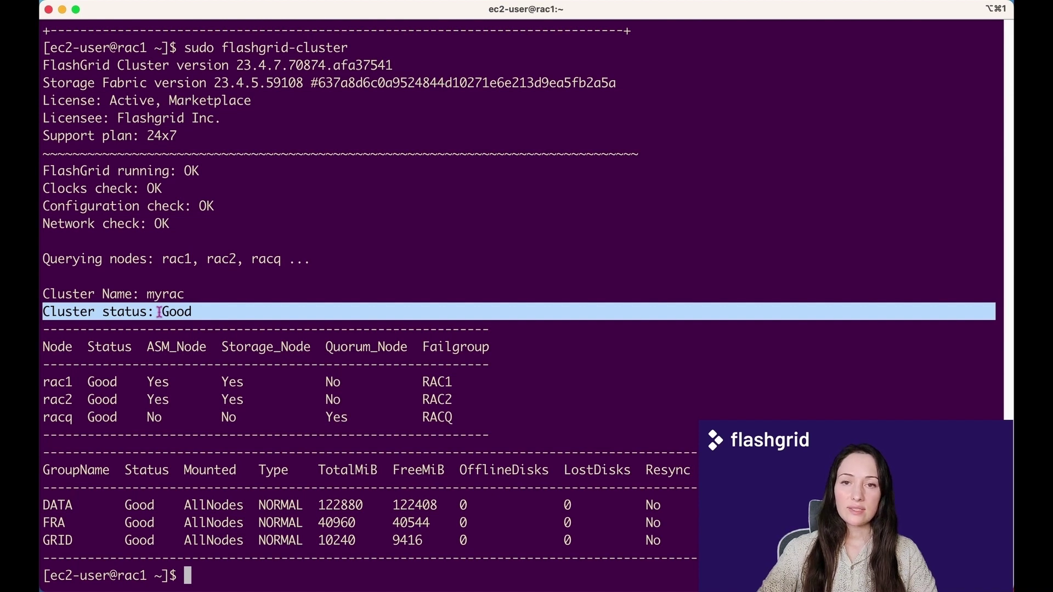
pyautogui.moveTo(46, 436); pyautogui.dragTo(44, 368)
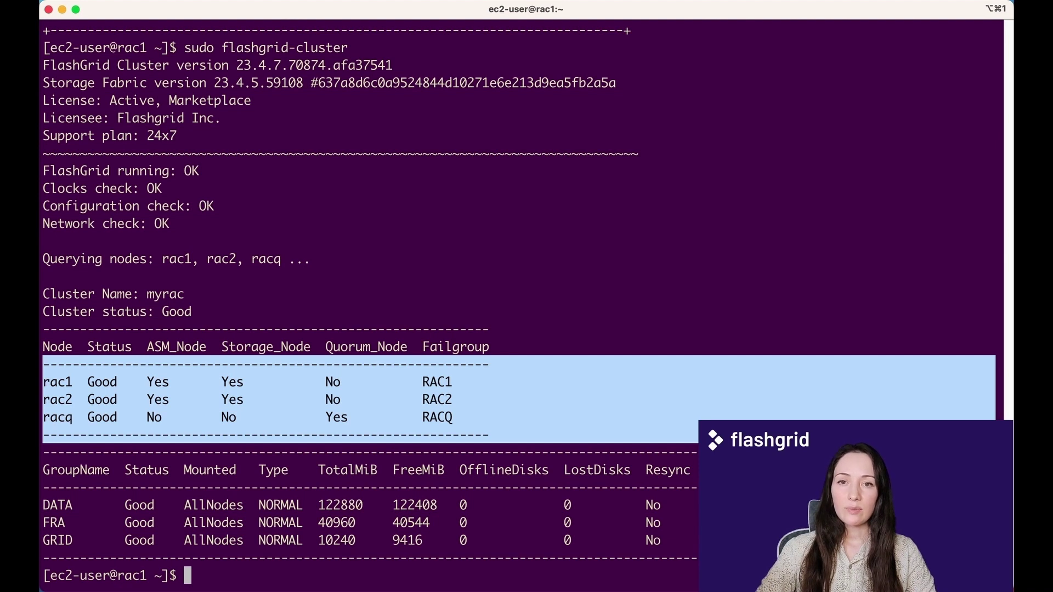
pyautogui.click(66, 505)
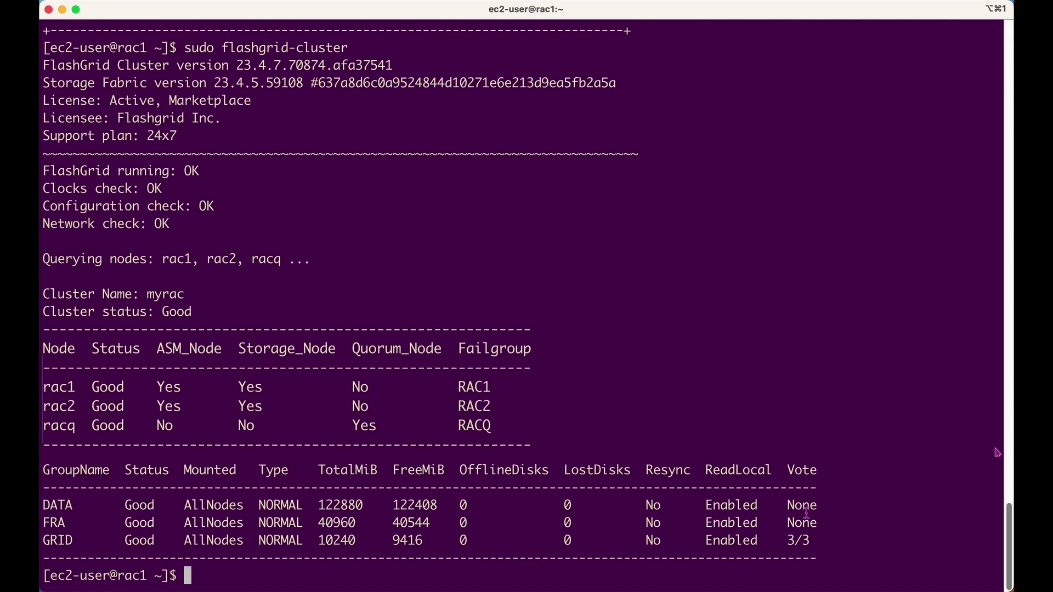
# Highlight the GRID disk group's 3/3 vote count, then open Technical Support from FlashGrid's Contact Us page.
pyautogui.doubleClick(802, 542)
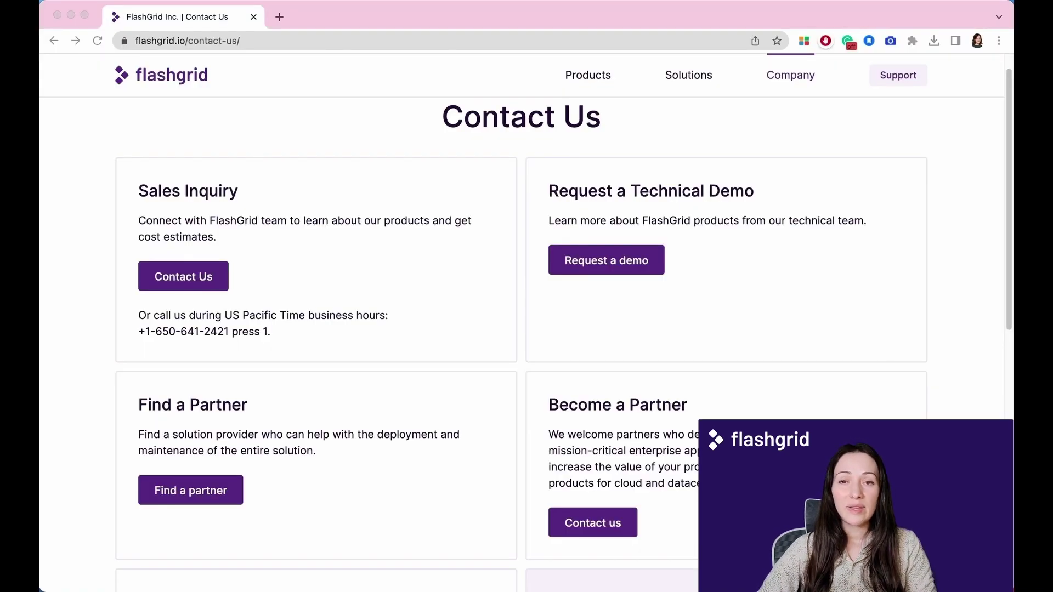
pyautogui.scroll(-3, 580, 465)
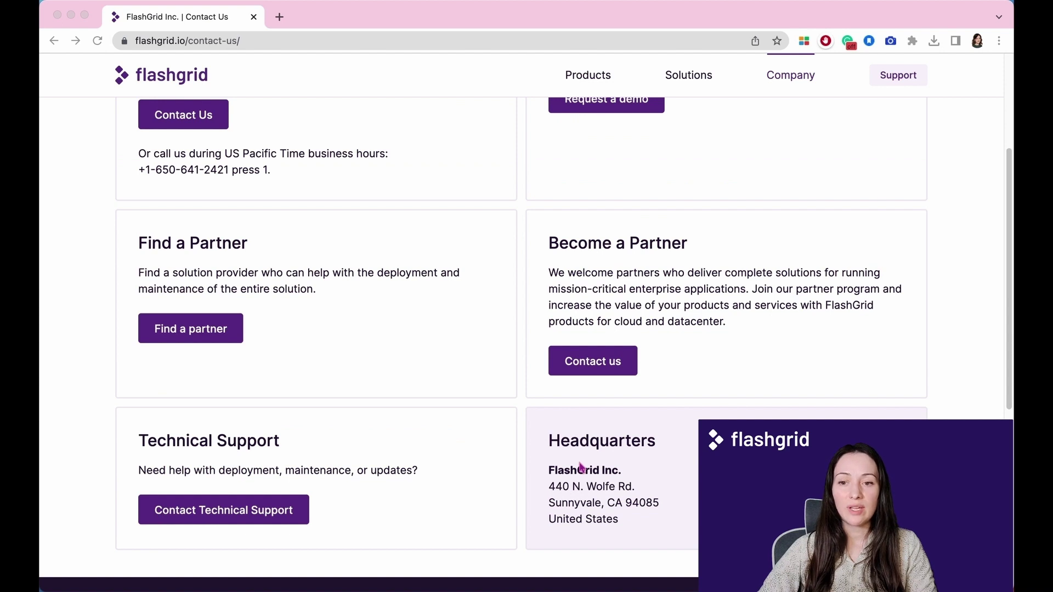
pyautogui.click(231, 510)
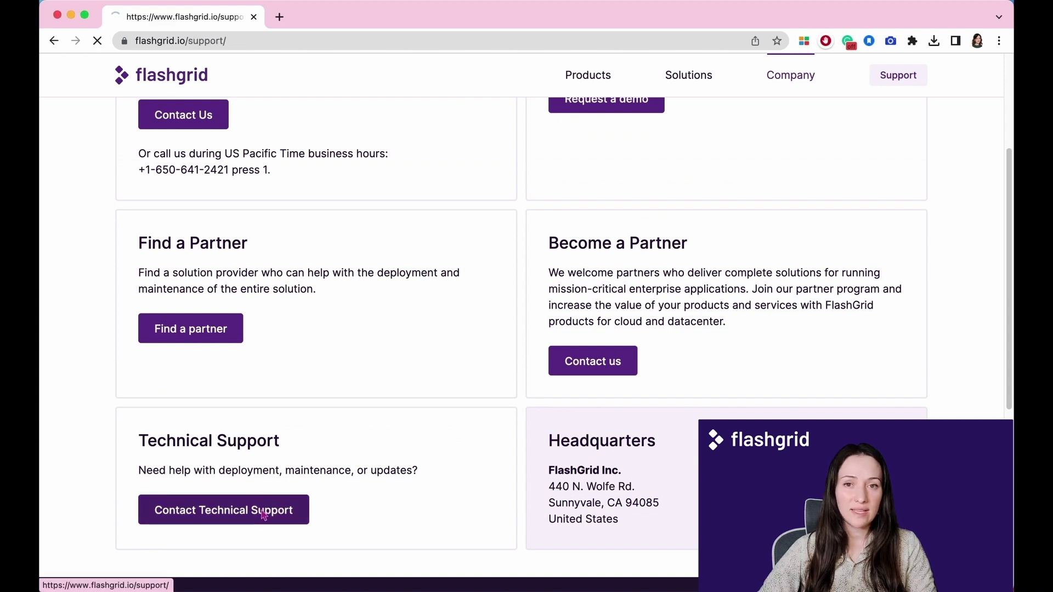